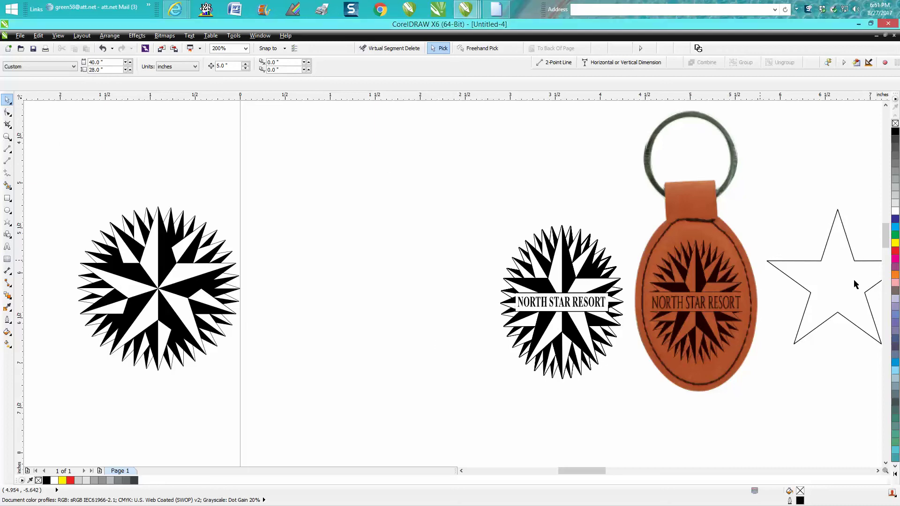
# Move the plain outline star left into the gap beside the compass star.
pyautogui.click(809, 263)
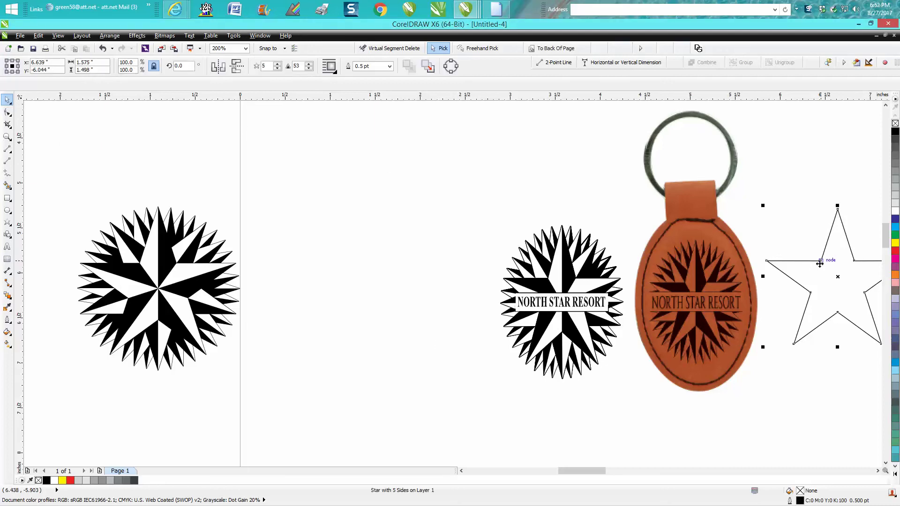
pyautogui.moveTo(838, 277); pyautogui.dragTo(378, 295)
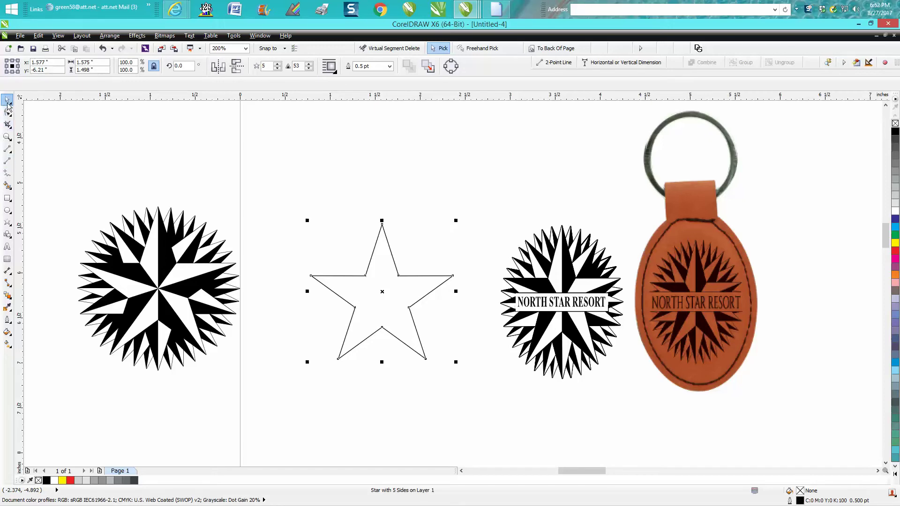
pyautogui.moveTo(288, 195); pyautogui.dragTo(518, 391)
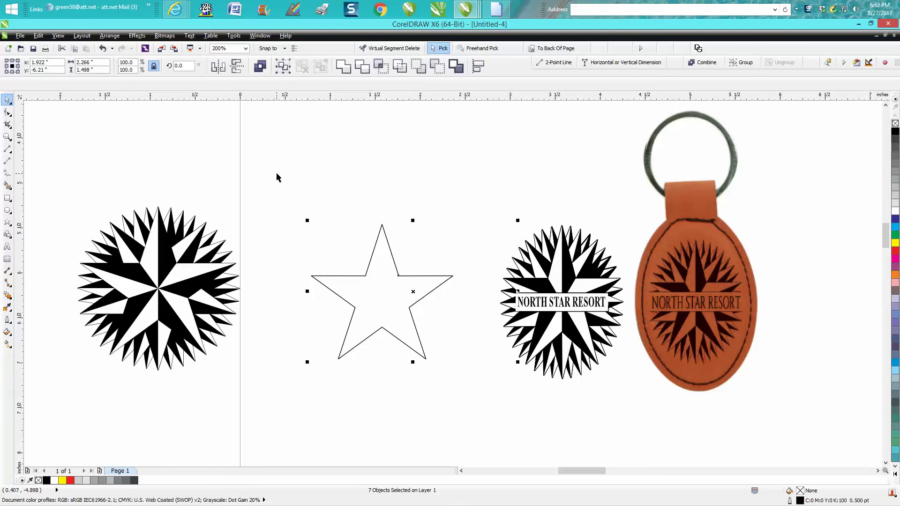
# Nudge the outline star left and draw four 2-point lines from its tips across the centre.
pyautogui.moveTo(277, 177); pyautogui.dragTo(481, 397)
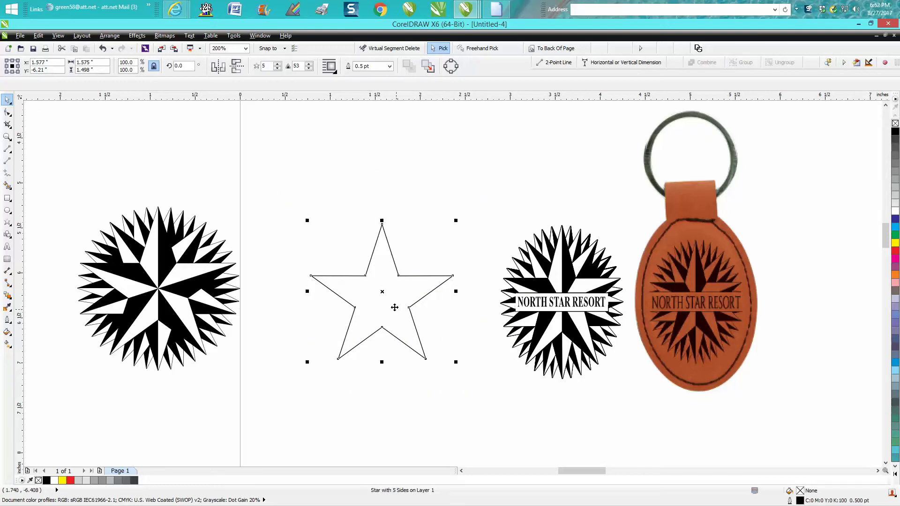
pyautogui.moveTo(385, 293); pyautogui.dragTo(378, 294)
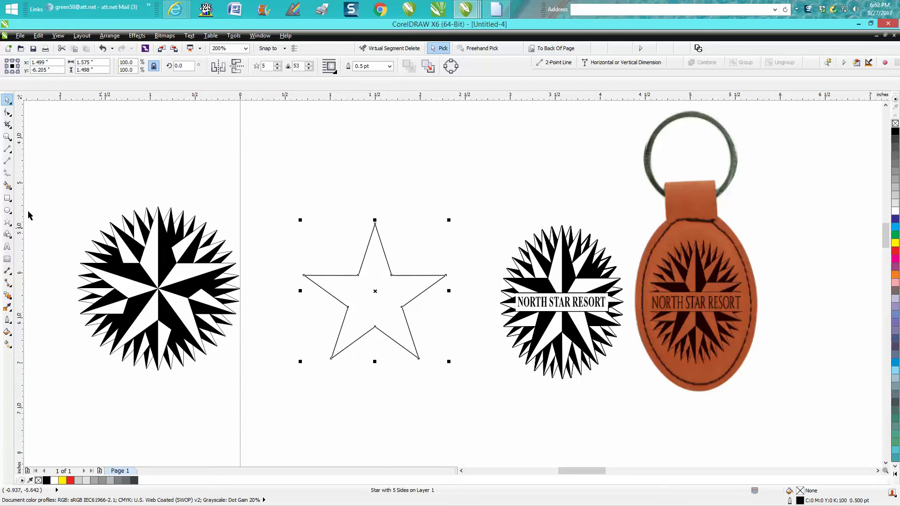
pyautogui.click(9, 152)
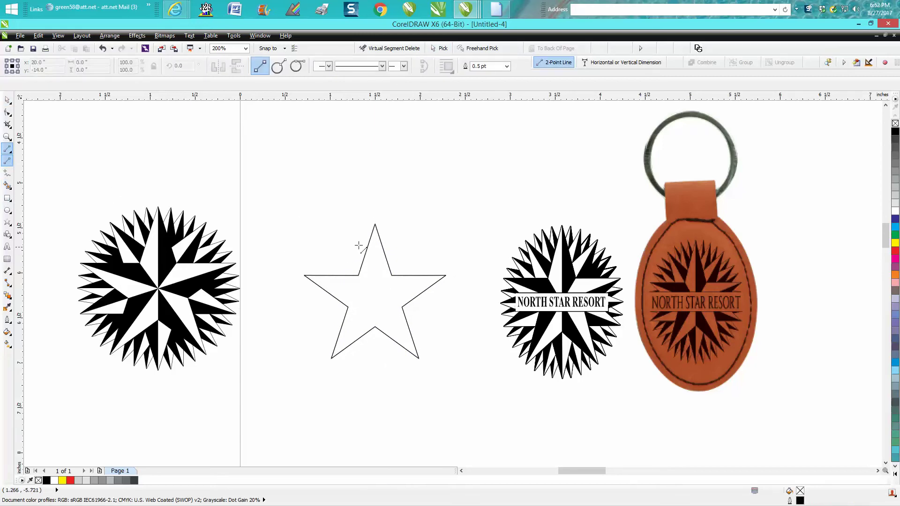
pyautogui.moveTo(375, 225); pyautogui.dragTo(375, 329)
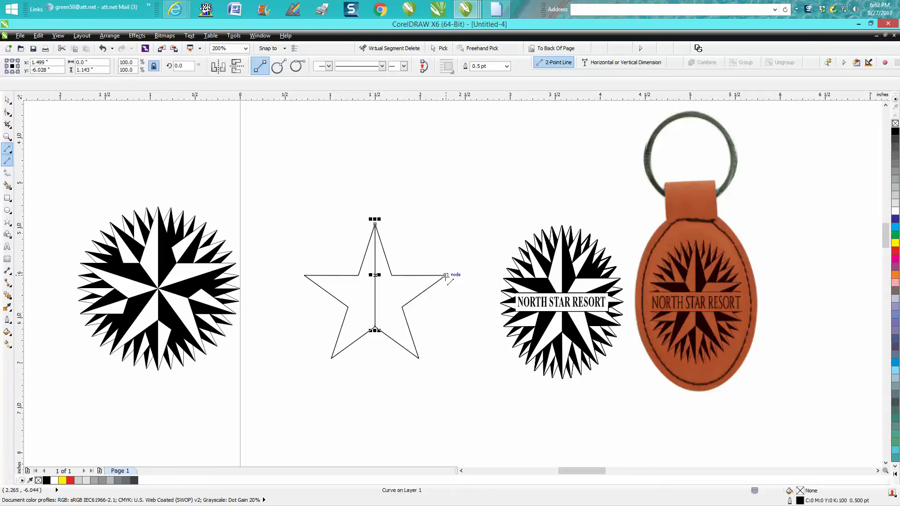
pyautogui.moveTo(445, 275); pyautogui.dragTo(348, 308)
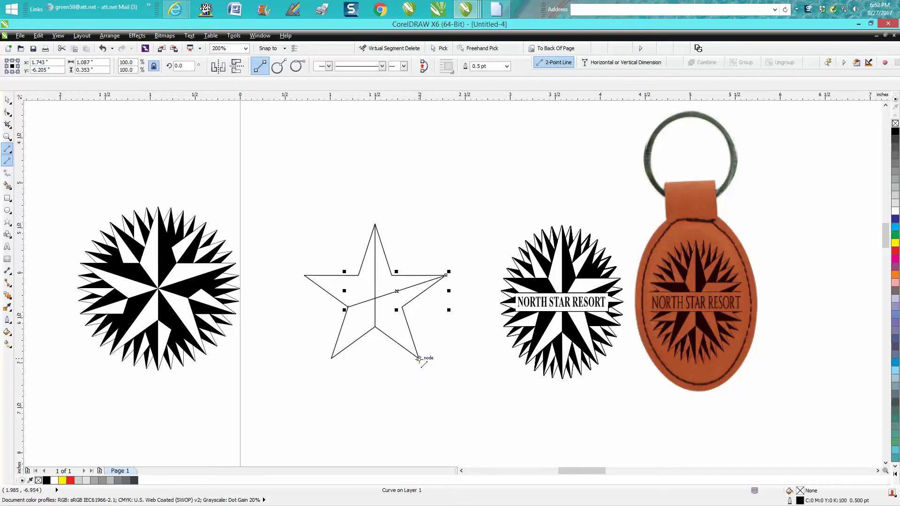
pyautogui.moveTo(418, 358)
pyautogui.mouseDown()
pyautogui.moveTo(357, 285)
pyautogui.moveTo(358, 273)
pyautogui.mouseUp()
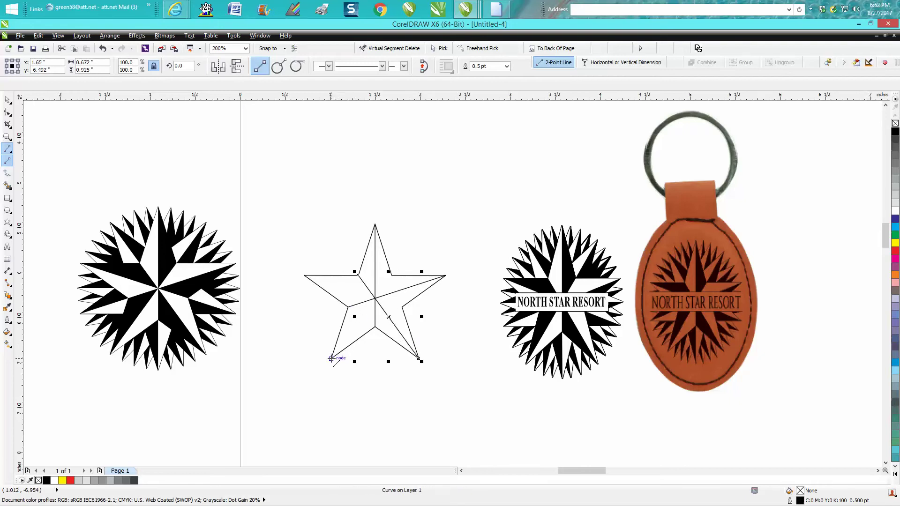
pyautogui.moveTo(331, 358); pyautogui.dragTo(393, 277)
# Zoom in on the star and draw a line from its left tip to the right inner corner.
pyautogui.click(8, 137)
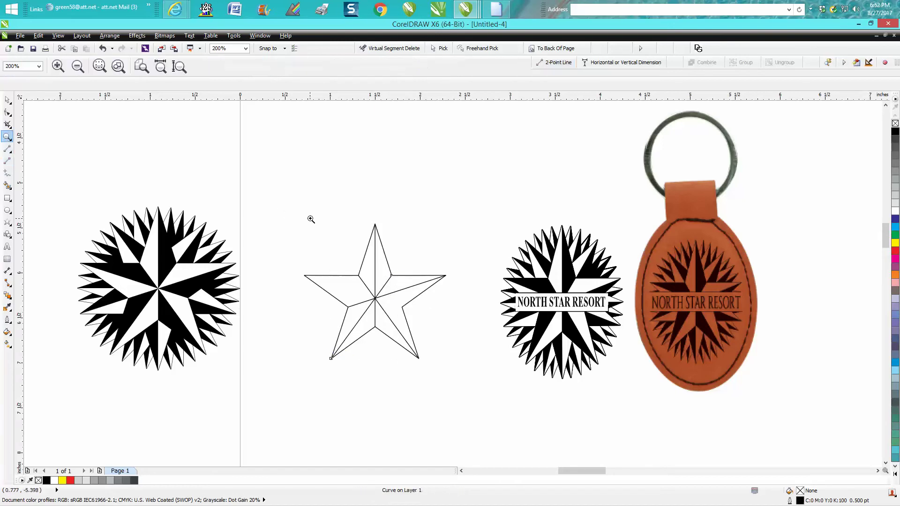
pyautogui.moveTo(312, 224); pyautogui.dragTo(456, 363)
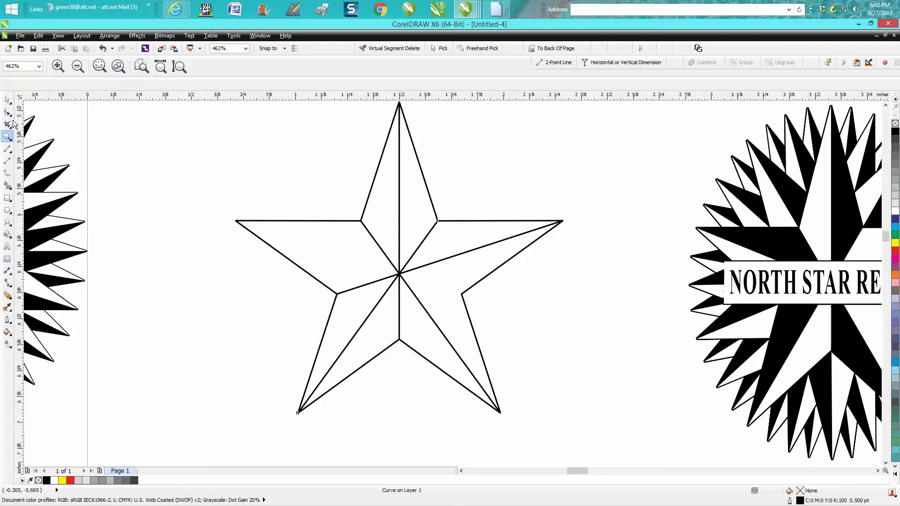
pyautogui.click(7, 151)
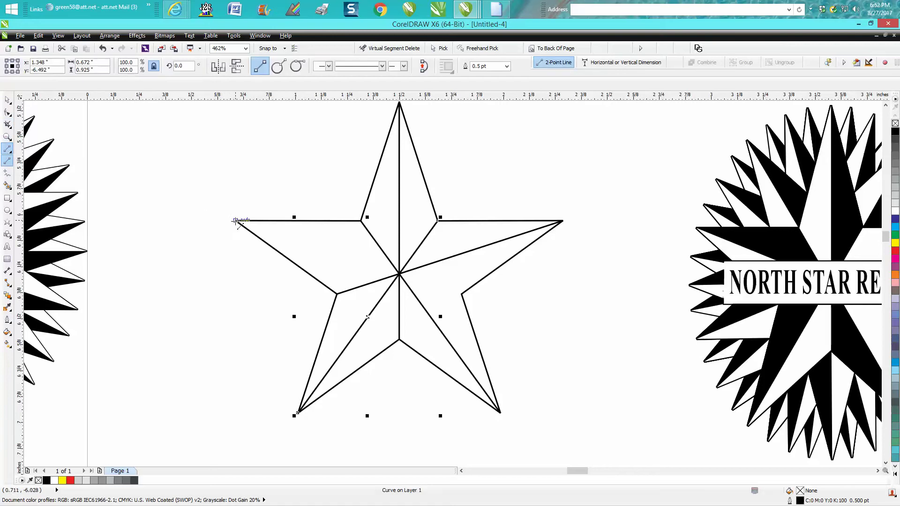
pyautogui.moveTo(236, 220); pyautogui.dragTo(462, 293)
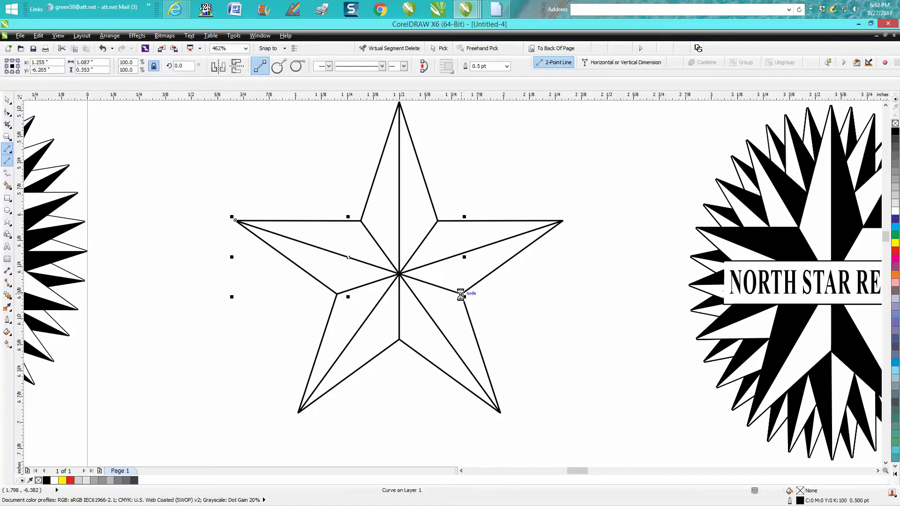
pyautogui.click(8, 100)
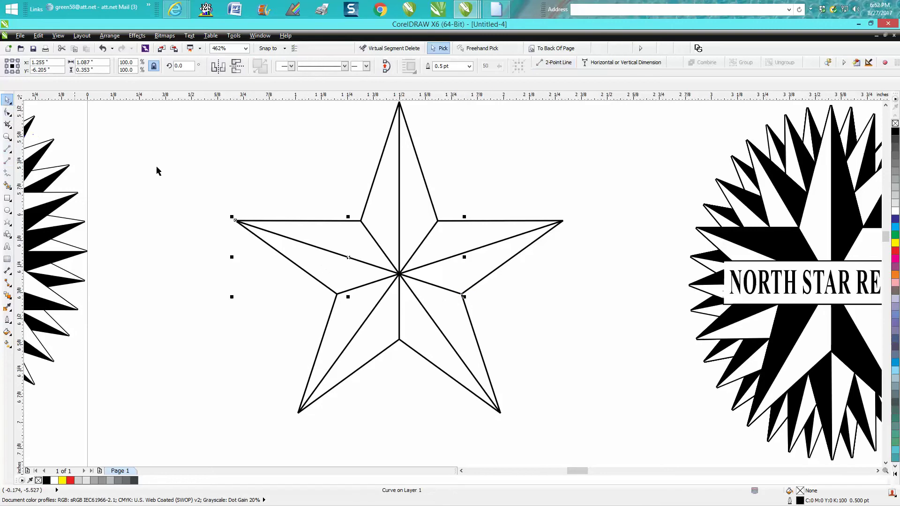
pyautogui.click(7, 185)
# Undo a stray fill, then Smart Fill one half of each of the five arms black.
pyautogui.click(408, 215)
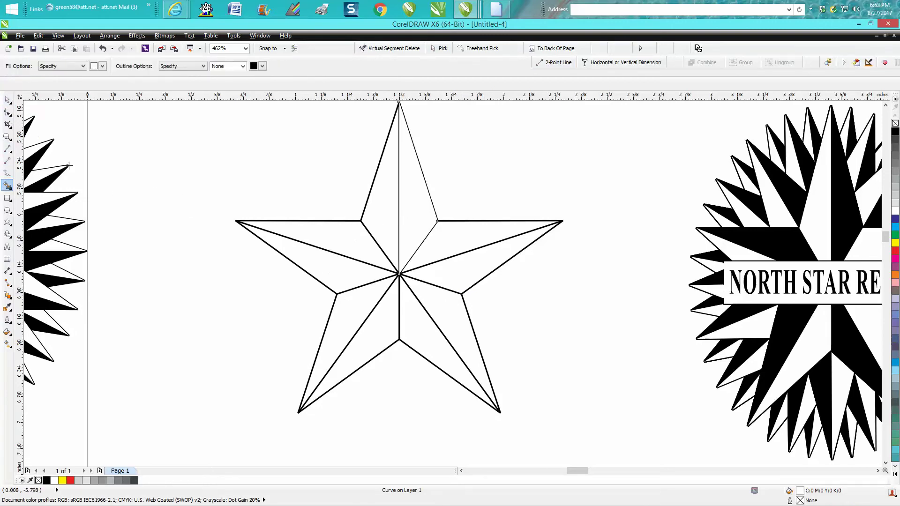
pyautogui.click(103, 50)
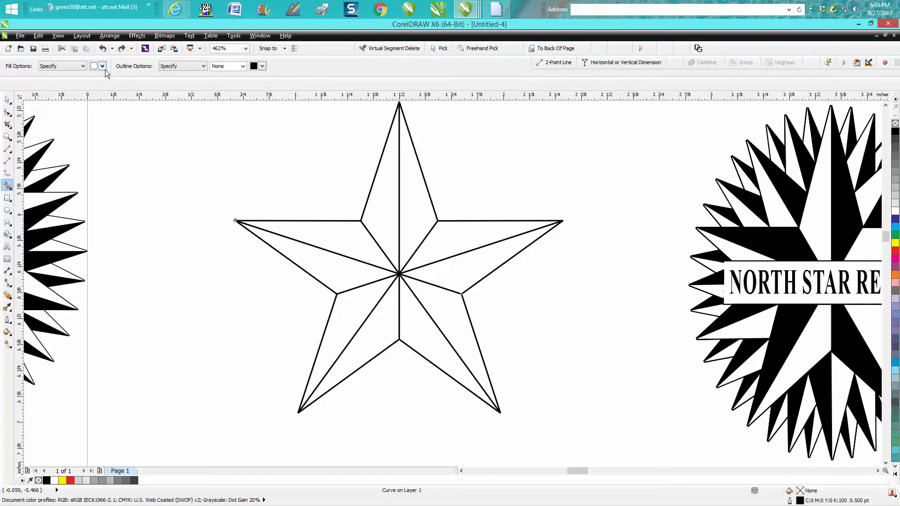
pyautogui.click(102, 66)
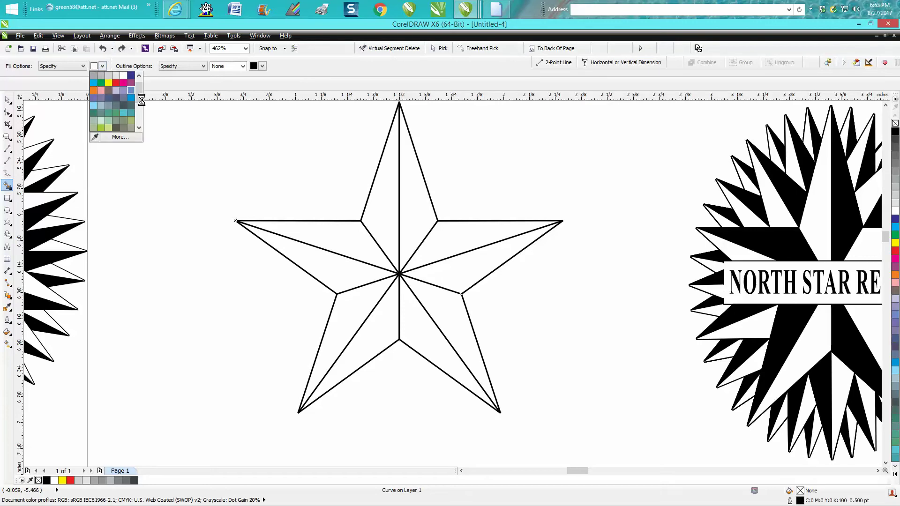
pyautogui.scroll(1, 141, 96)
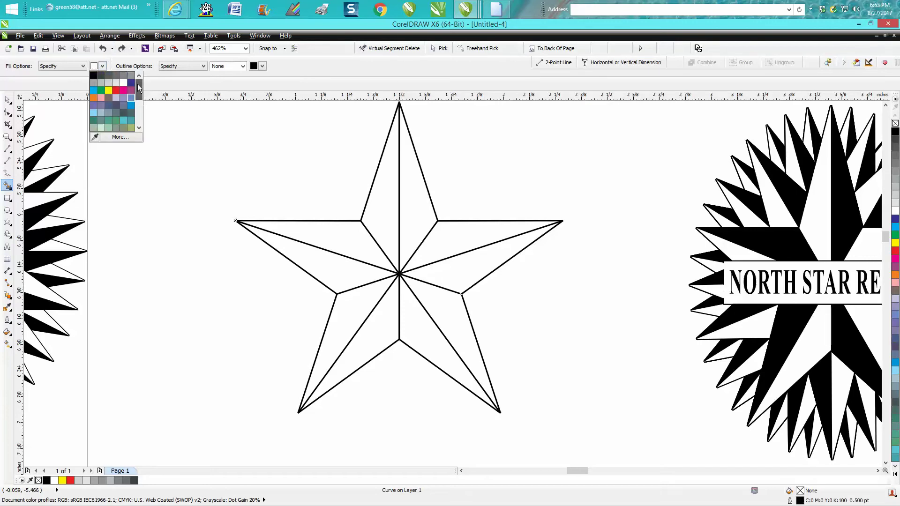
pyautogui.click(94, 75)
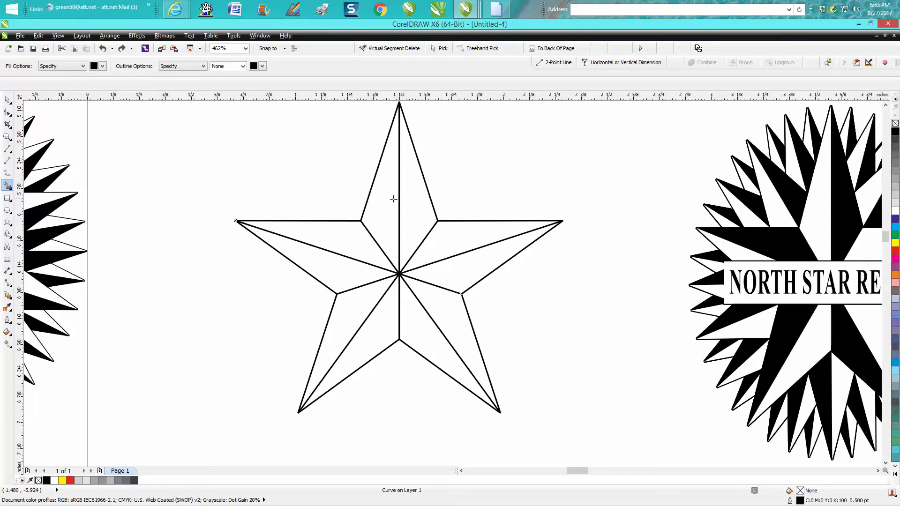
pyautogui.click(415, 203)
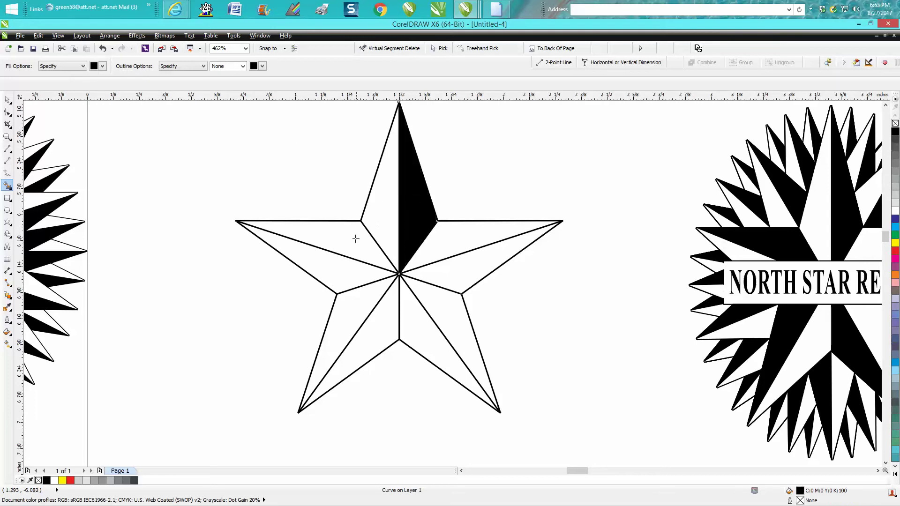
pyautogui.click(355, 239)
pyautogui.click(364, 295)
pyautogui.click(419, 314)
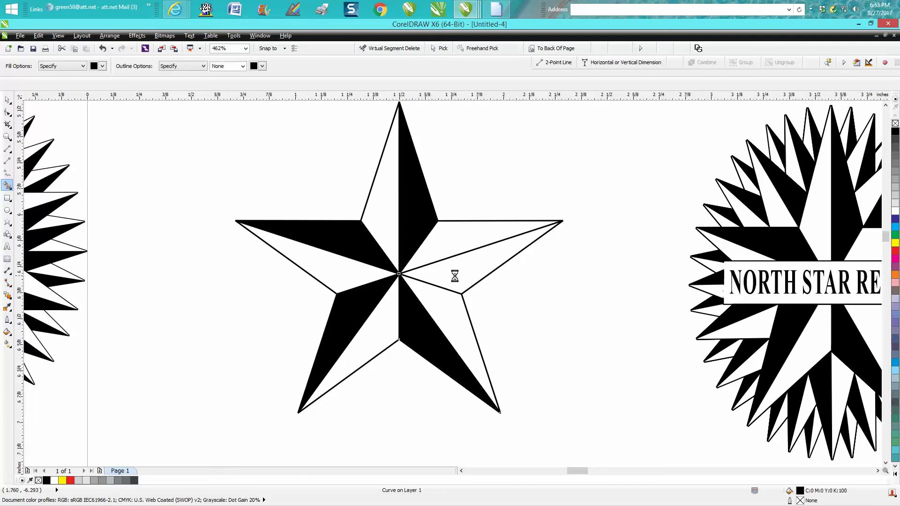
pyautogui.click(454, 276)
# Smart Fill the remaining half of each arm white.
pyautogui.click(7, 100)
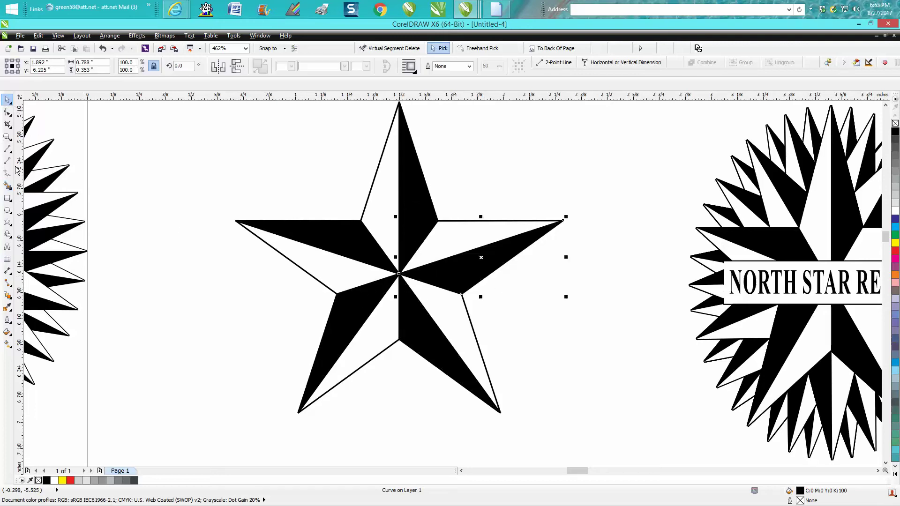
pyautogui.click(8, 185)
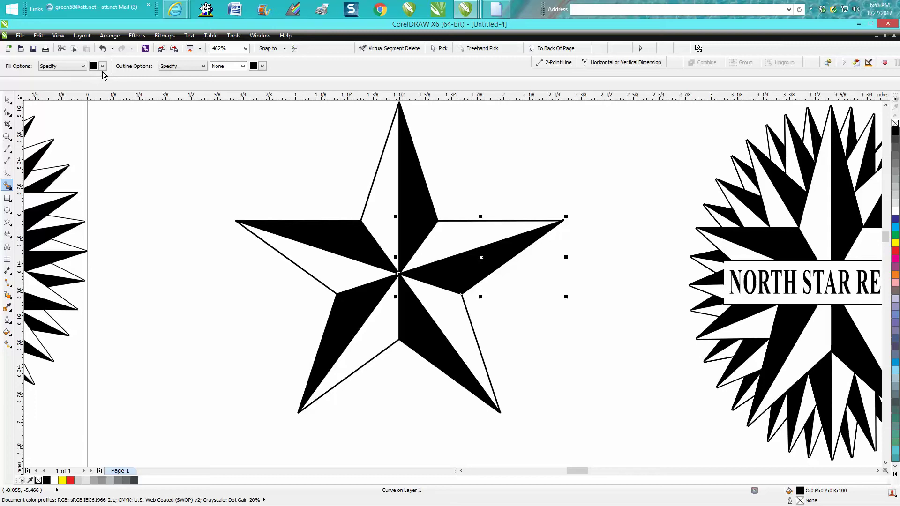
pyautogui.click(102, 66)
pyautogui.click(123, 84)
pyautogui.click(380, 190)
pyautogui.click(338, 265)
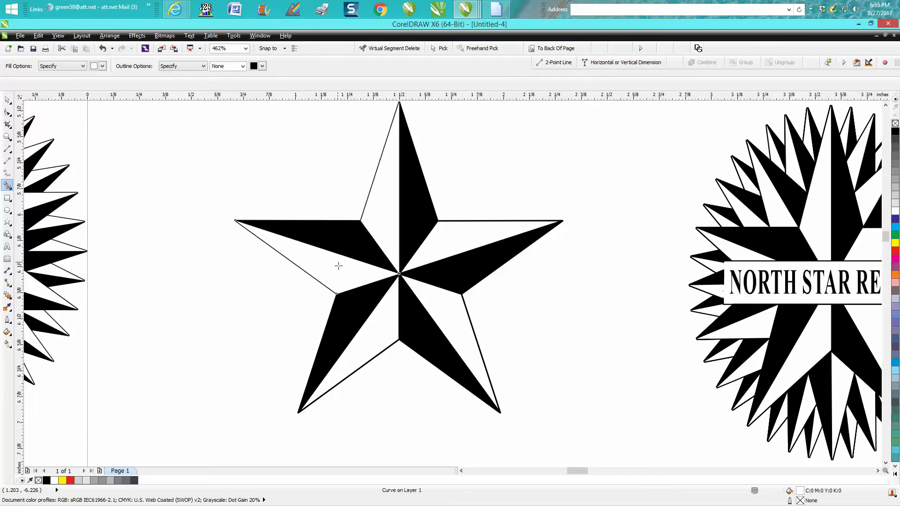
pyautogui.click(386, 326)
pyautogui.click(435, 316)
pyautogui.click(458, 240)
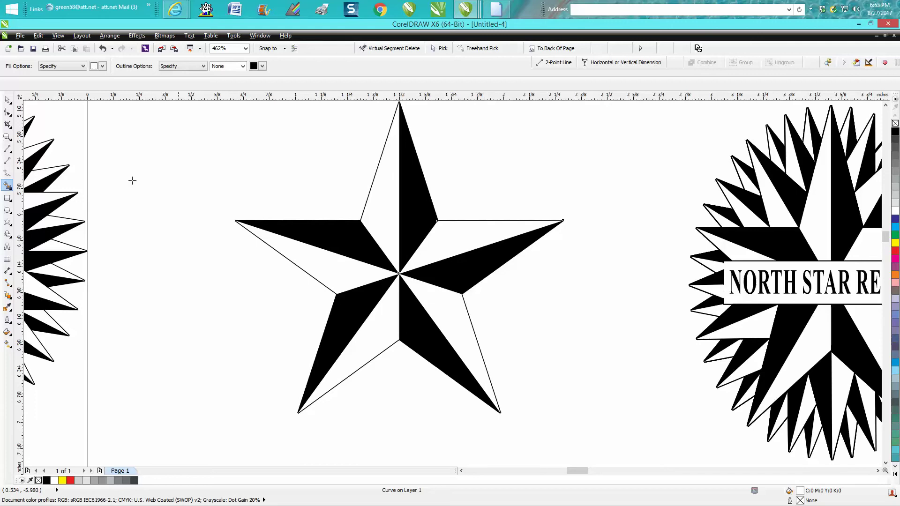
pyautogui.scroll(-2, 203, 185)
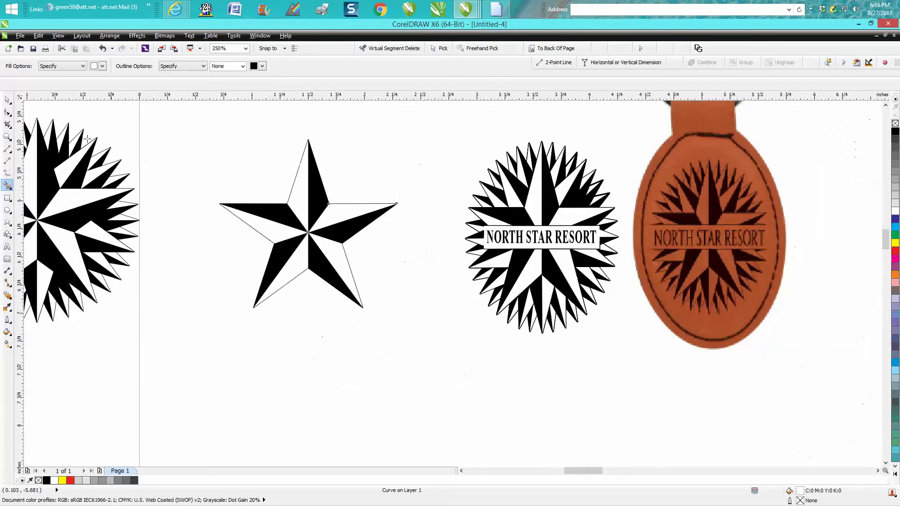
# Marquee-select all 16 pieces of the five-point star and group them with Ctrl+G.
pyautogui.click(7, 100)
pyautogui.moveTo(207, 128); pyautogui.dragTo(449, 349)
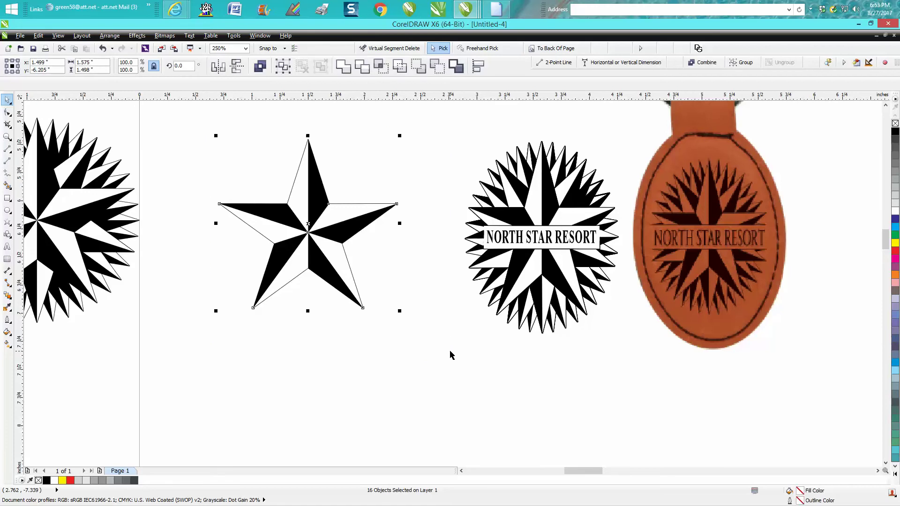
pyautogui.hotkey('ctrl', 'g')
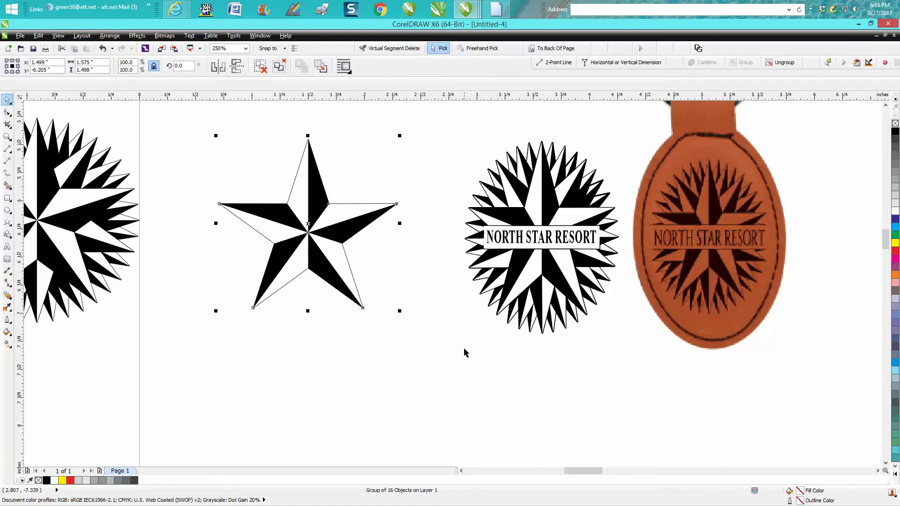
pyautogui.scroll(-3, 464, 352)
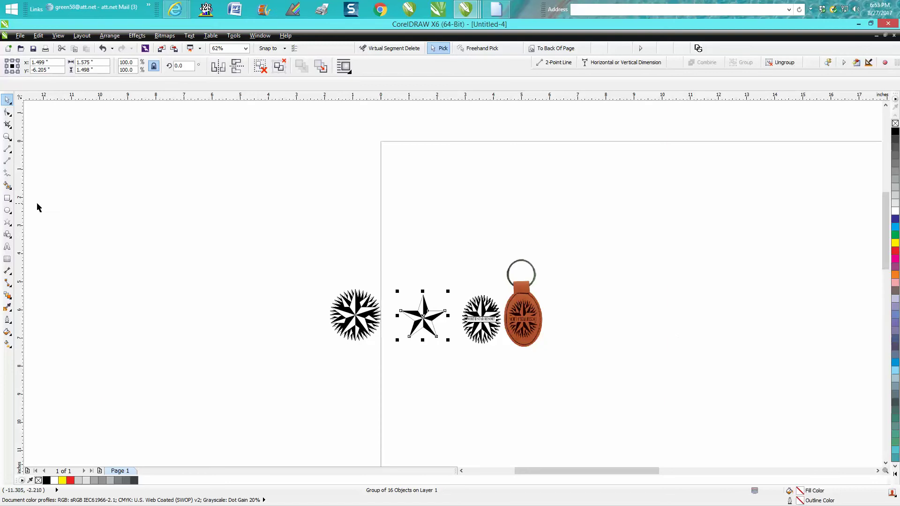
pyautogui.click(8, 198)
# Draw a wide rectangle above the middle star, fill it yellow and send it to the back.
pyautogui.moveTo(380, 245); pyautogui.dragTo(476, 291)
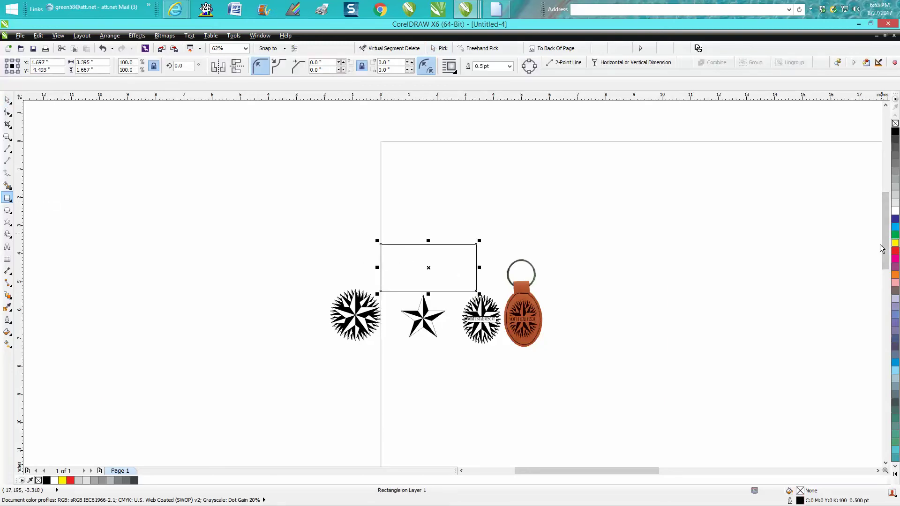
pyautogui.click(895, 242)
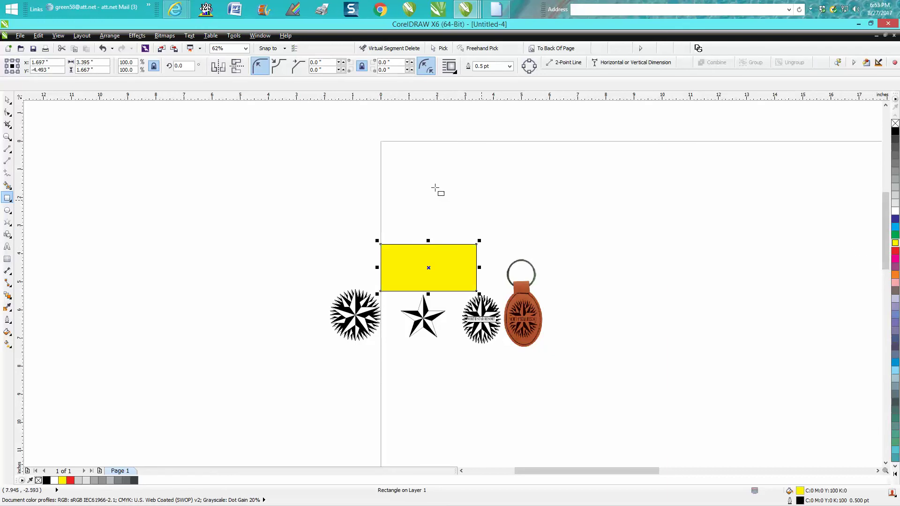
pyautogui.click(556, 48)
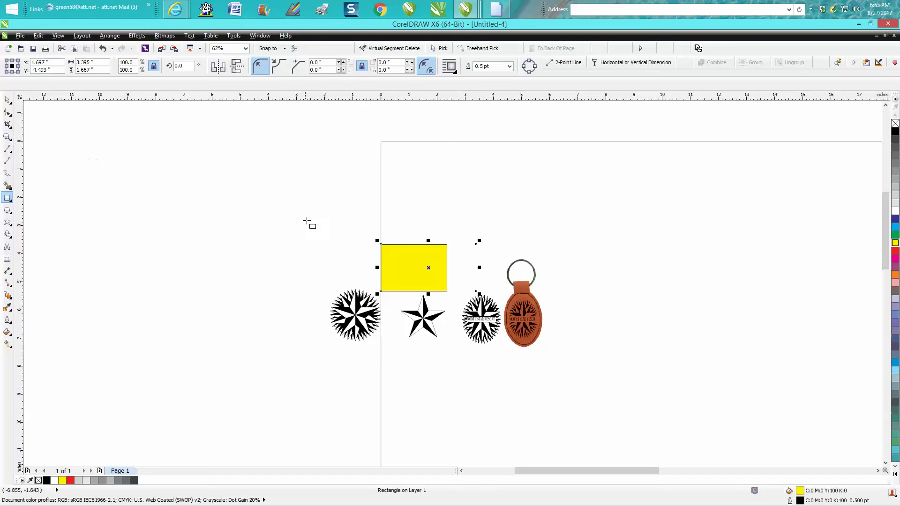
pyautogui.moveTo(310, 219); pyautogui.dragTo(313, 233)
pyautogui.press('space')
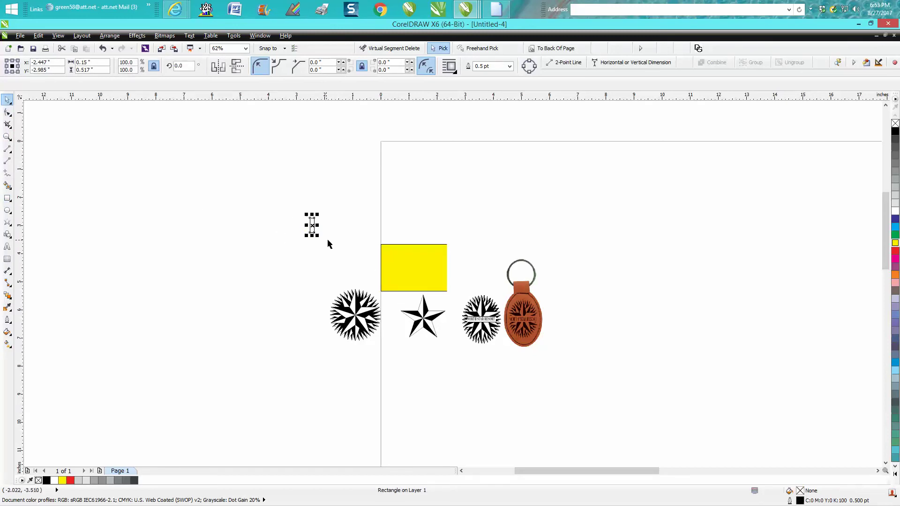
# Slide the yellow rectangle behind the five-point star to check the fills, then move it up.
pyautogui.click(7, 136)
pyautogui.moveTo(328, 231); pyautogui.dragTo(595, 381)
pyautogui.click(8, 99)
pyautogui.click(302, 179)
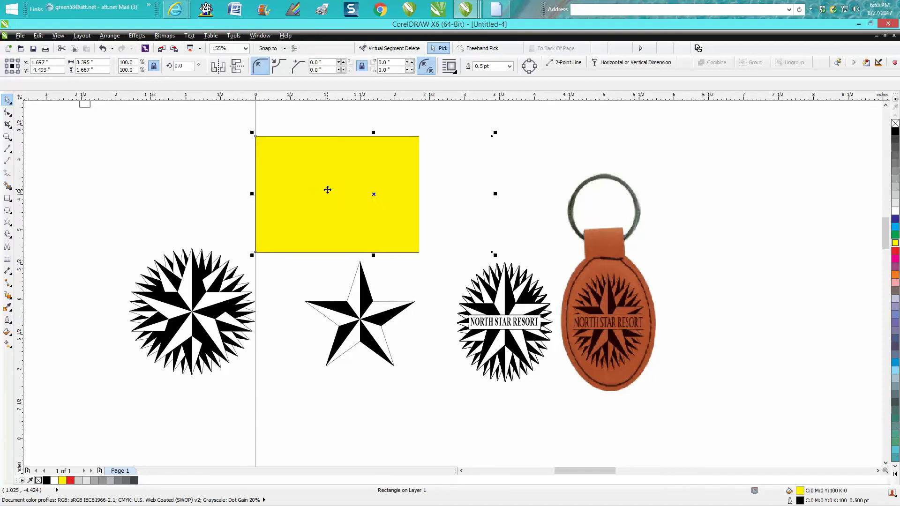
pyautogui.moveTo(369, 306); pyautogui.dragTo(403, 328)
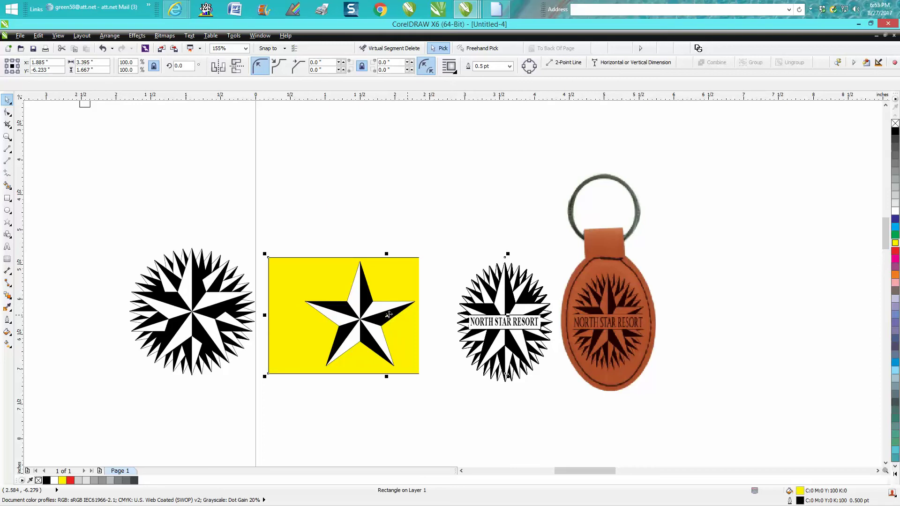
pyautogui.moveTo(389, 317); pyautogui.dragTo(447, 128)
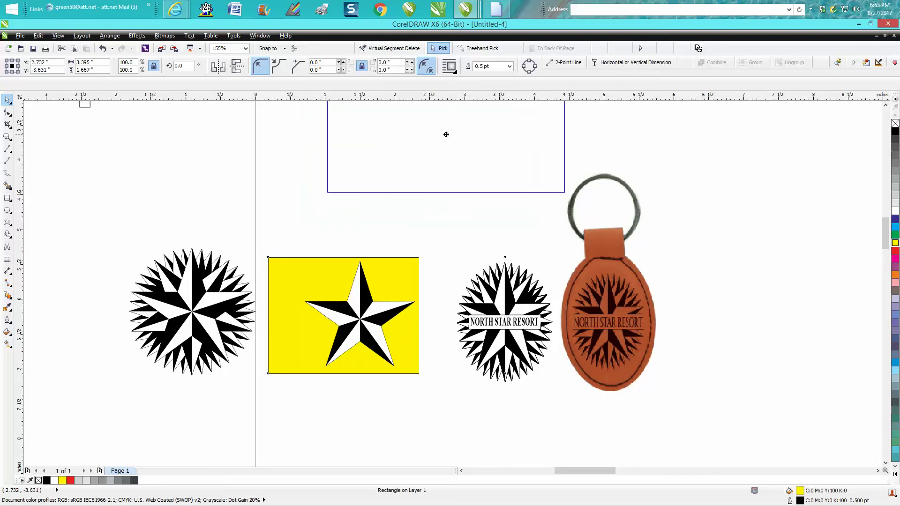
pyautogui.click(7, 137)
# Rotate the star copy 36° around its centre point to form a ten-point star.
pyautogui.moveTo(297, 241); pyautogui.dragTo(498, 400)
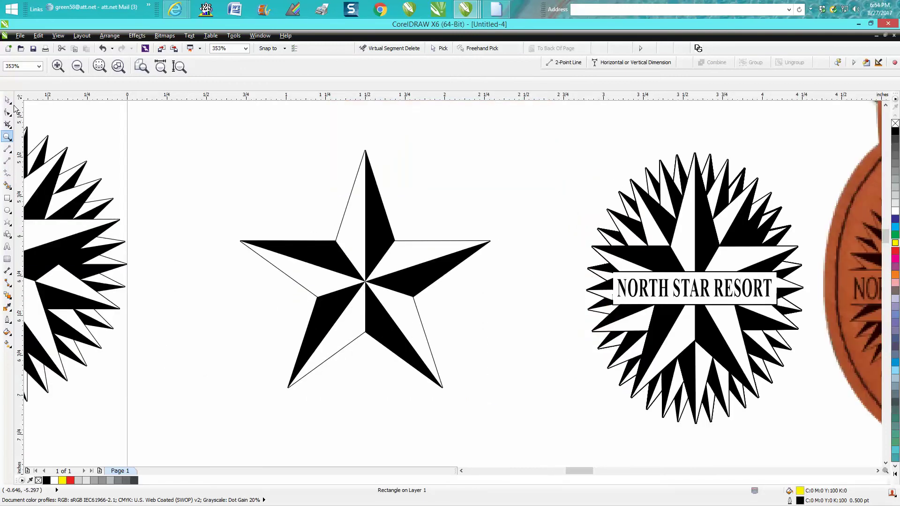
pyautogui.click(8, 101)
pyautogui.click(369, 284)
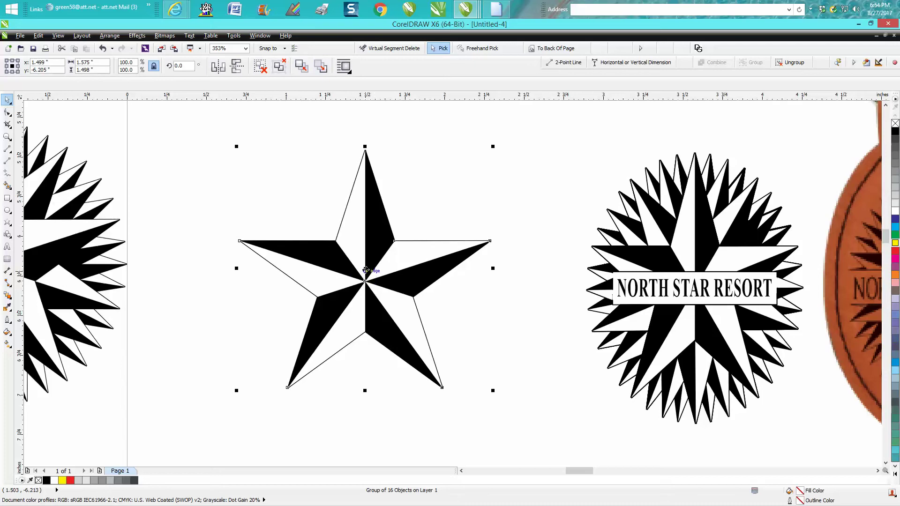
pyautogui.click(366, 269)
pyautogui.moveTo(365, 269); pyautogui.dragTo(365, 284)
pyautogui.moveTo(401, 233); pyautogui.dragTo(365, 283)
pyautogui.doubleClick(188, 67)
pyautogui.write('36')
pyautogui.press('Return')
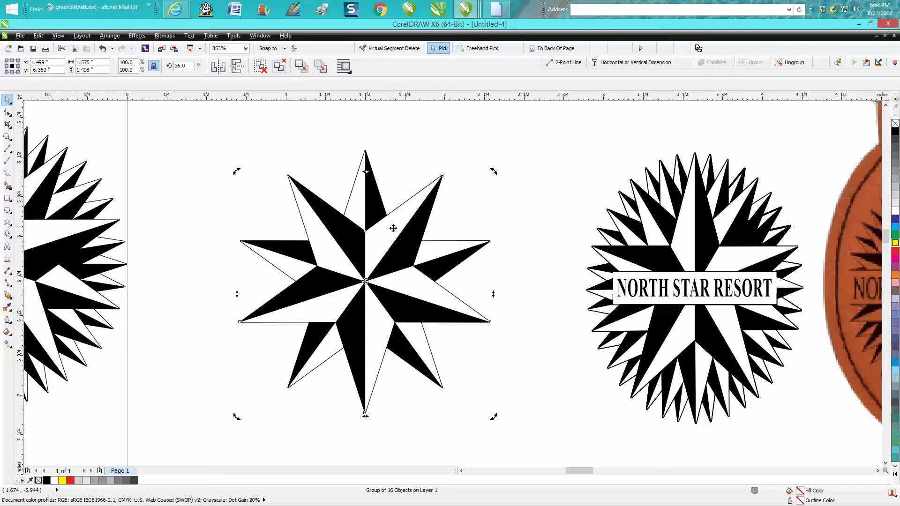
# Send the 36° copy to the back and rotate the top star 9° about its centre.
pyautogui.click(573, 48)
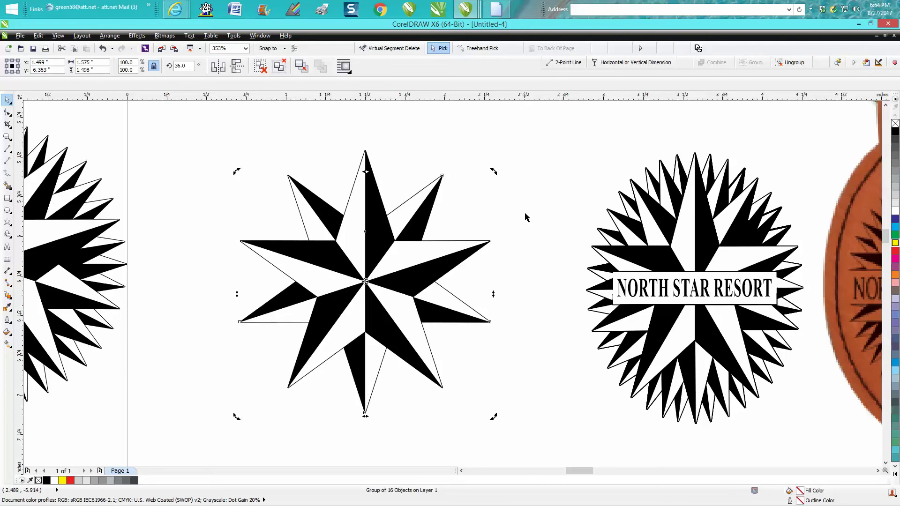
pyautogui.click(369, 194)
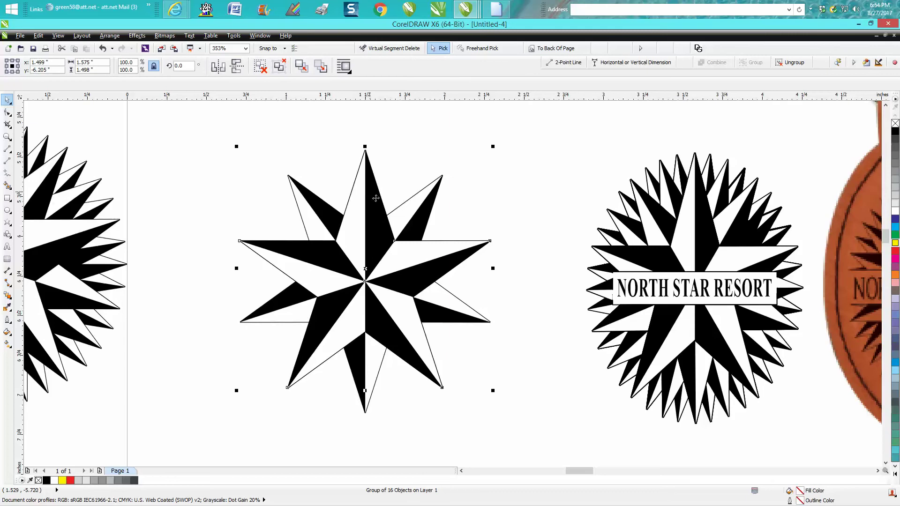
pyautogui.click(371, 198)
pyautogui.moveTo(365, 269); pyautogui.dragTo(365, 281)
pyautogui.click(187, 66)
pyautogui.write('9')
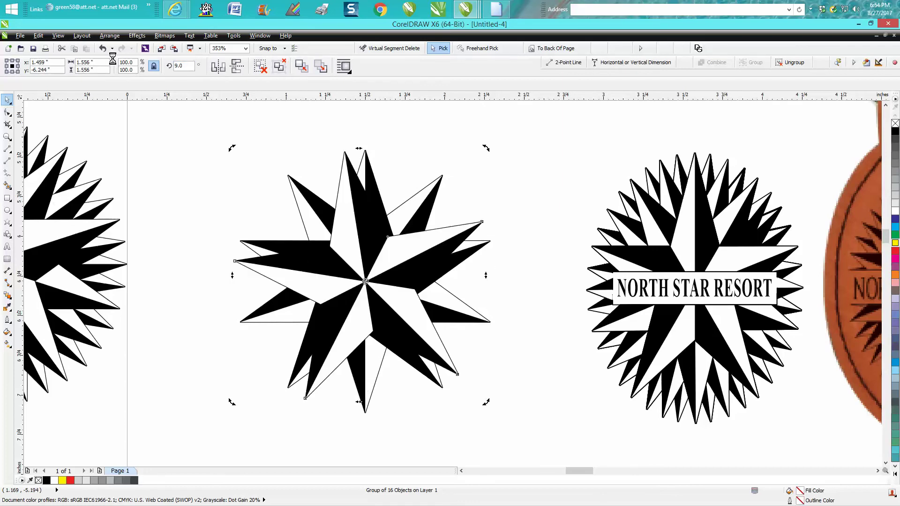
pyautogui.press('Return')
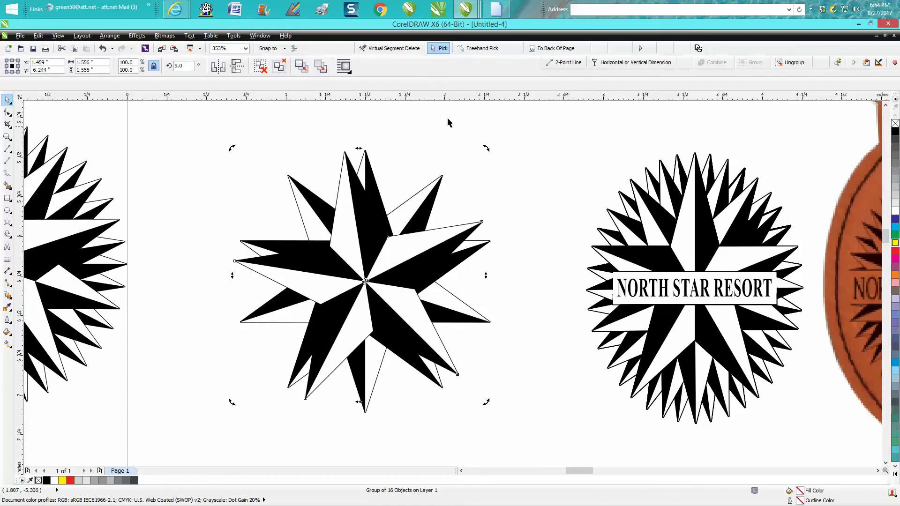
# Send the 9° star to the back and rotate further copies to 18° and 27°.
pyautogui.click(561, 49)
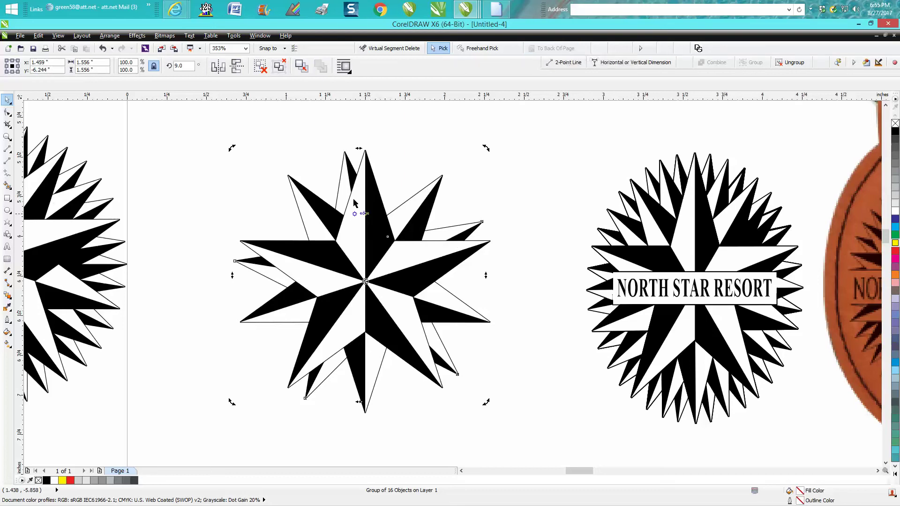
pyautogui.click(368, 147)
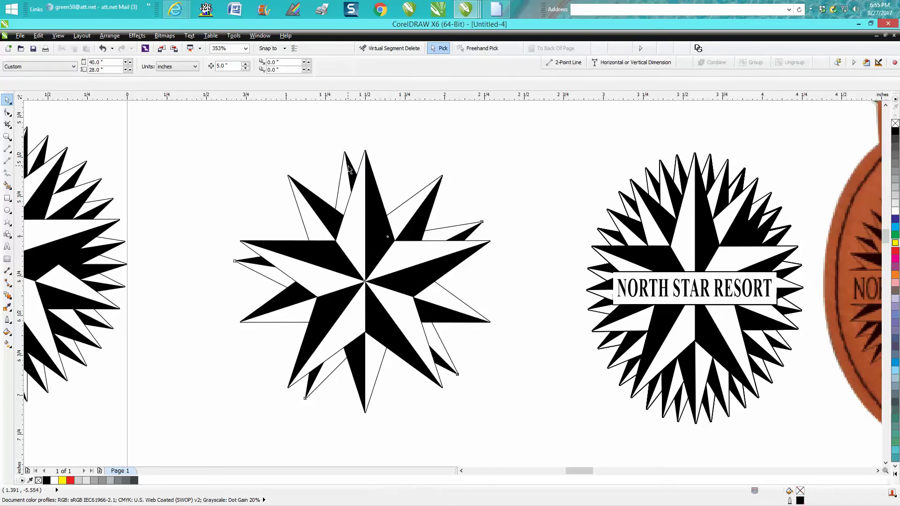
pyautogui.click(347, 166)
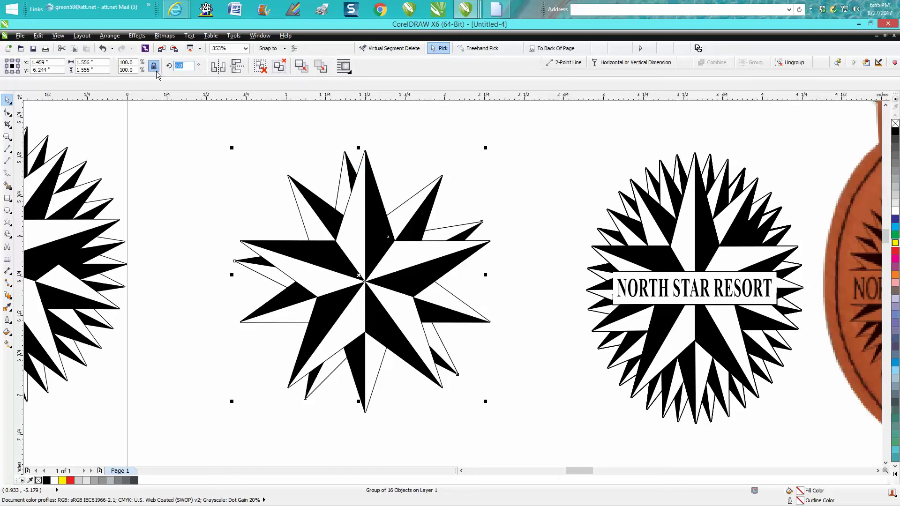
pyautogui.press('Return')
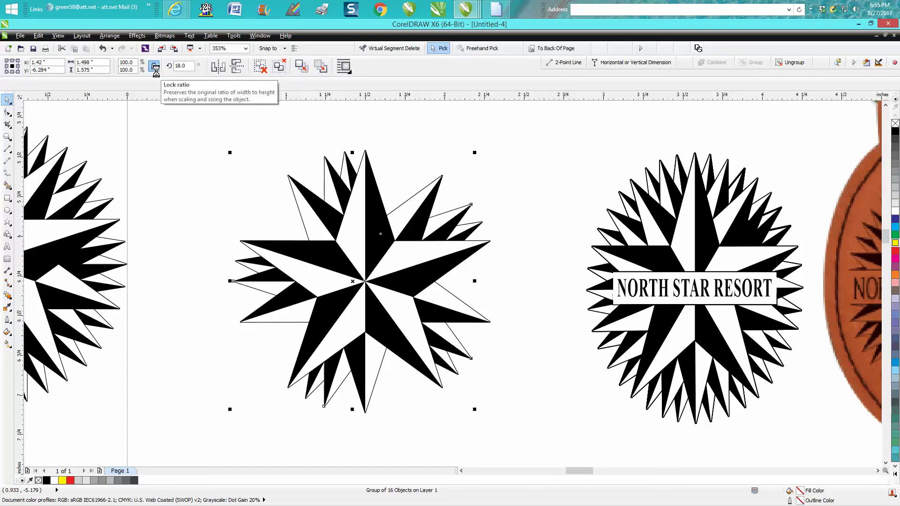
pyautogui.press('Return')
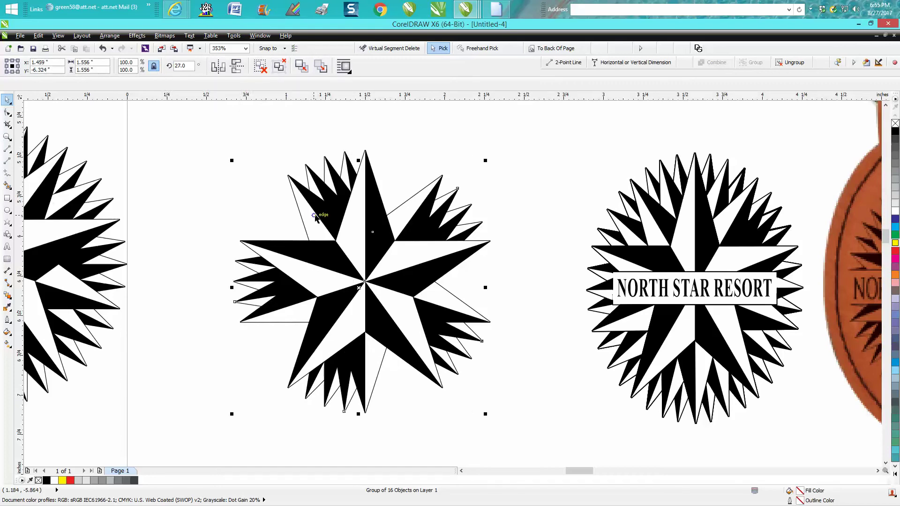
pyautogui.press('Escape')
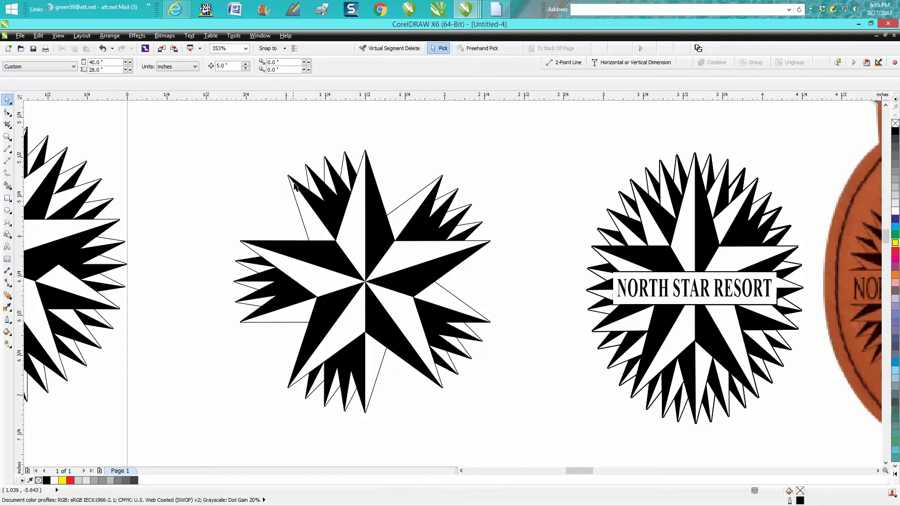
# Undo an accidental nudge, then rotate the star group to 44°.
pyautogui.click(311, 207)
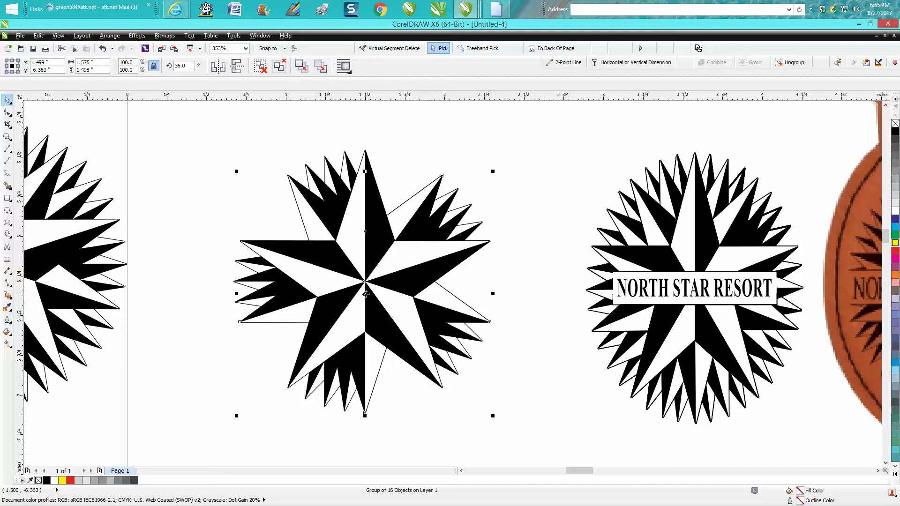
pyautogui.moveTo(366, 294); pyautogui.dragTo(367, 287)
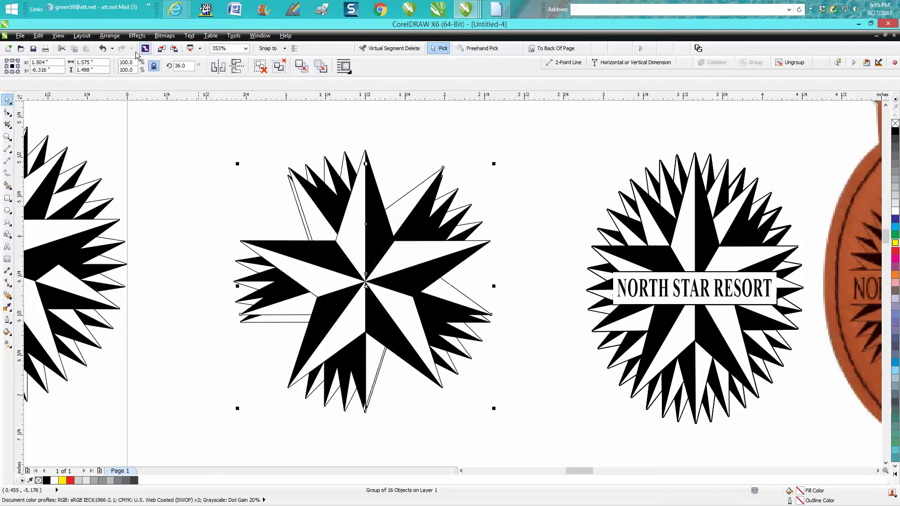
pyautogui.click(102, 49)
pyautogui.click(367, 295)
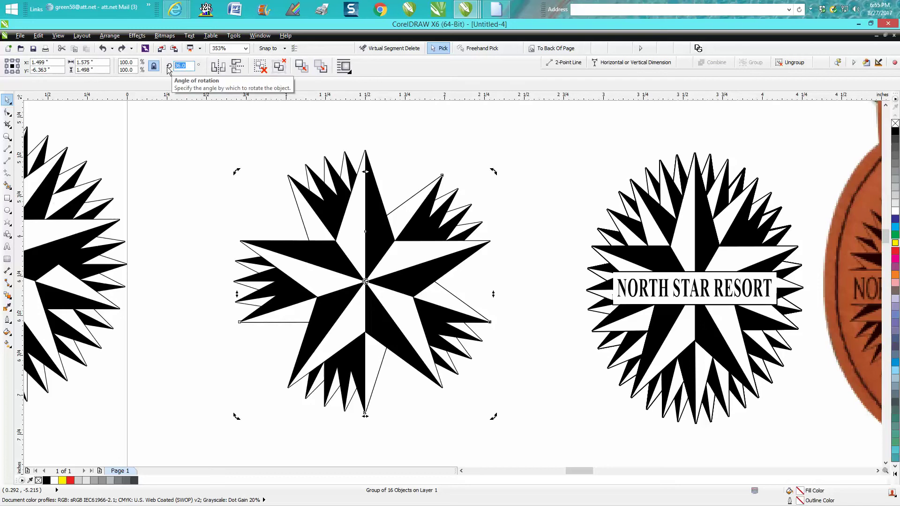
pyautogui.write('44')
pyautogui.press('Return')
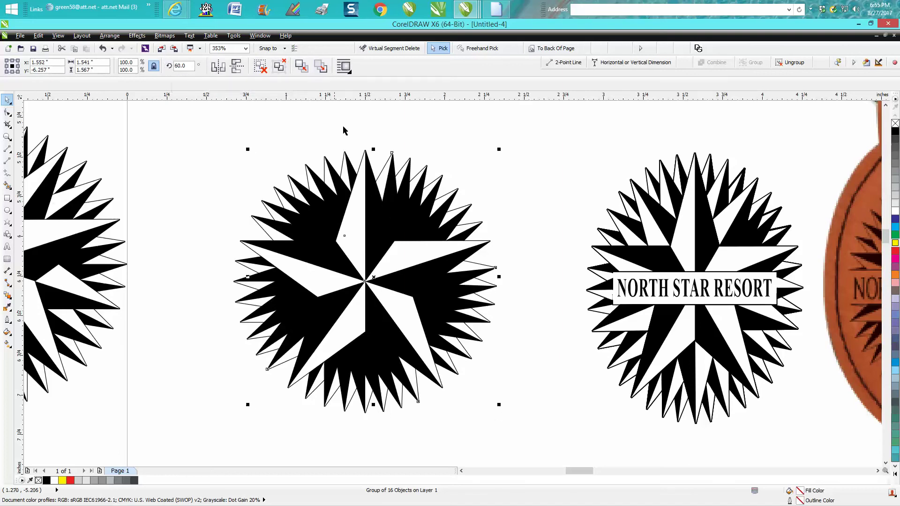
pyautogui.press('Escape')
# Send the middle star group behind the other star layers.
pyautogui.click(273, 231)
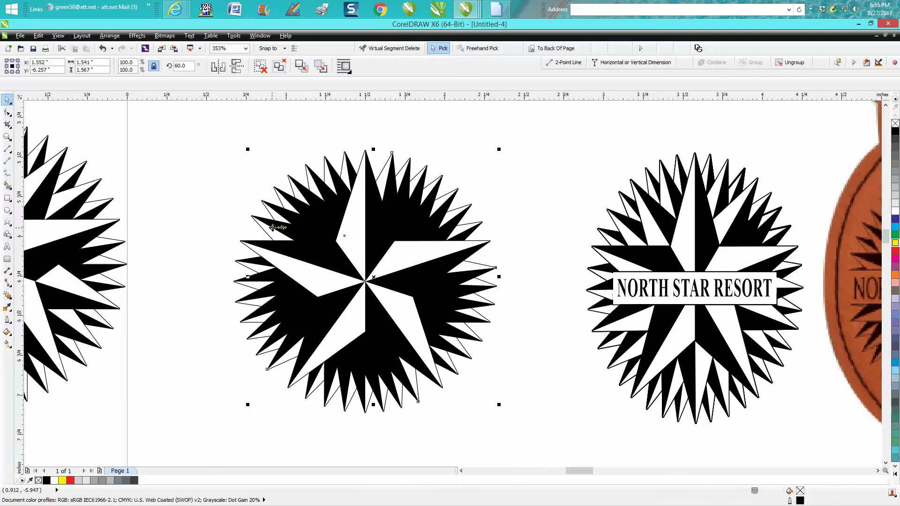
pyautogui.click(554, 48)
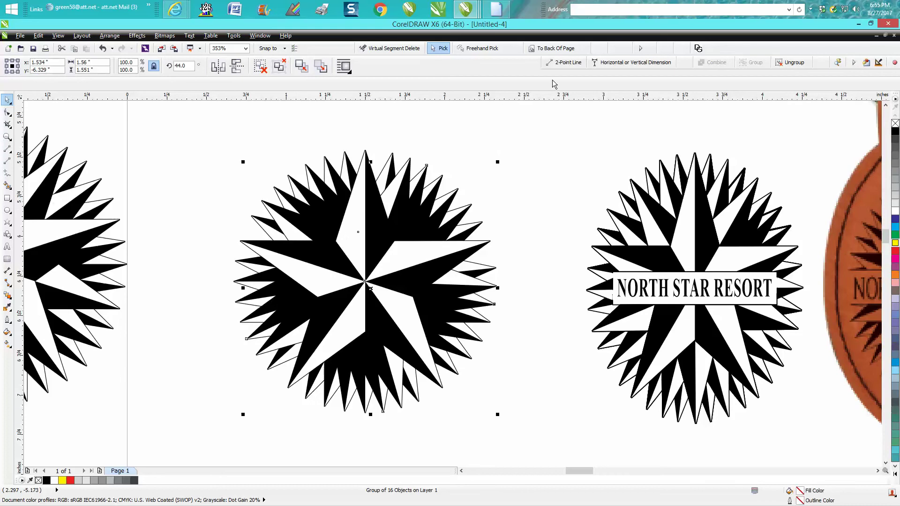
pyautogui.click(553, 48)
pyautogui.click(554, 48)
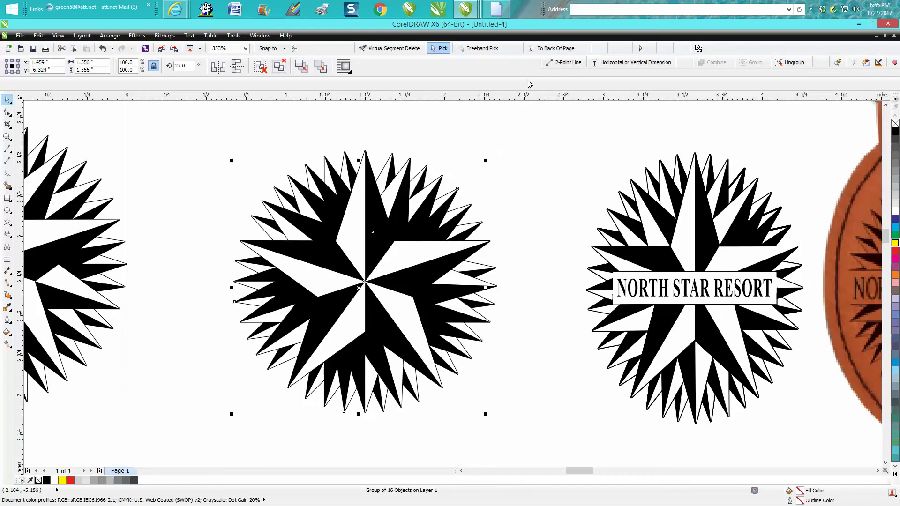
# Send the rotated star layers to the back so they sit behind the front star.
pyautogui.click(554, 48)
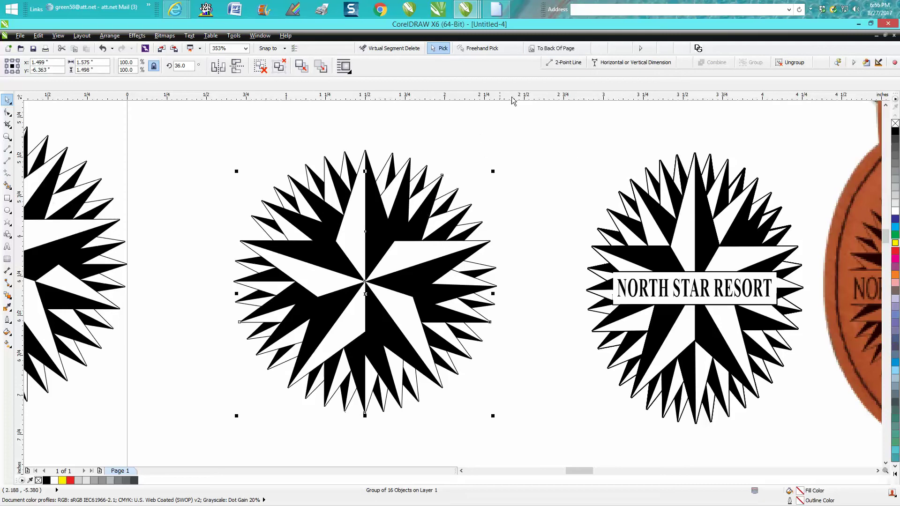
pyautogui.click(555, 48)
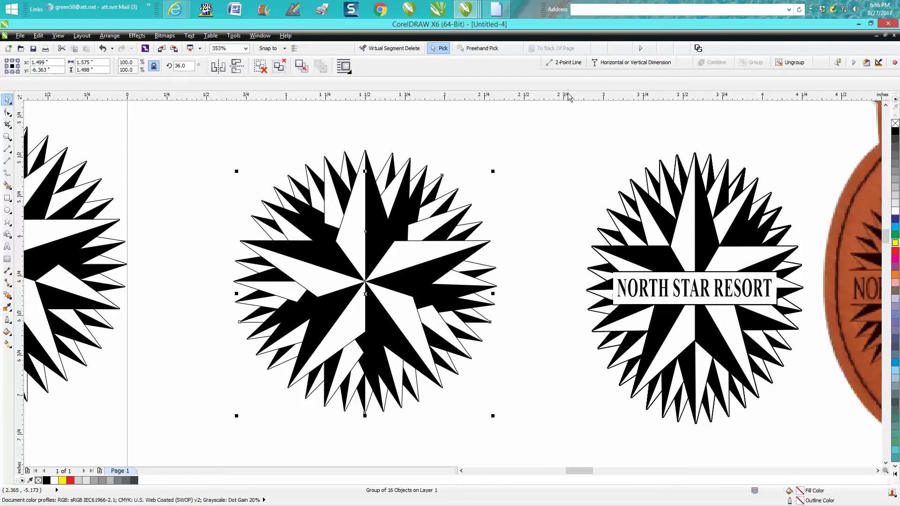
pyautogui.click(419, 195)
pyautogui.click(402, 170)
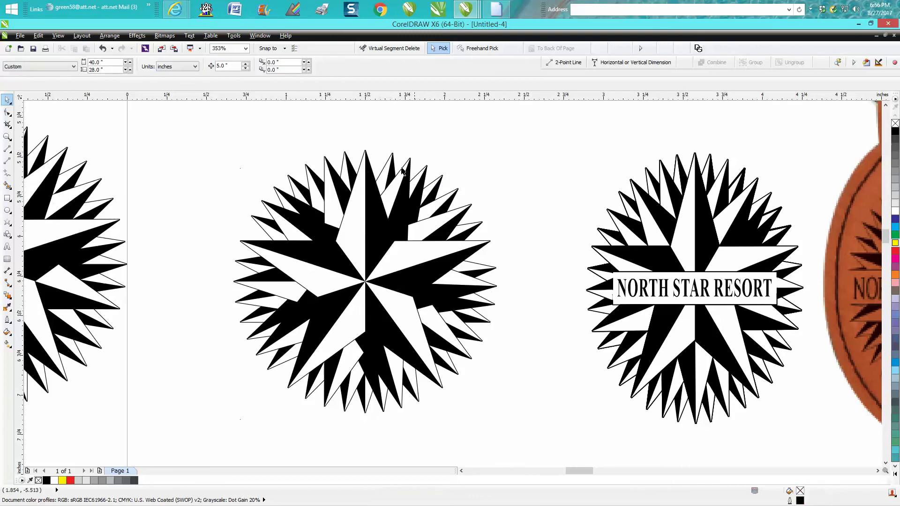
pyautogui.click(418, 196)
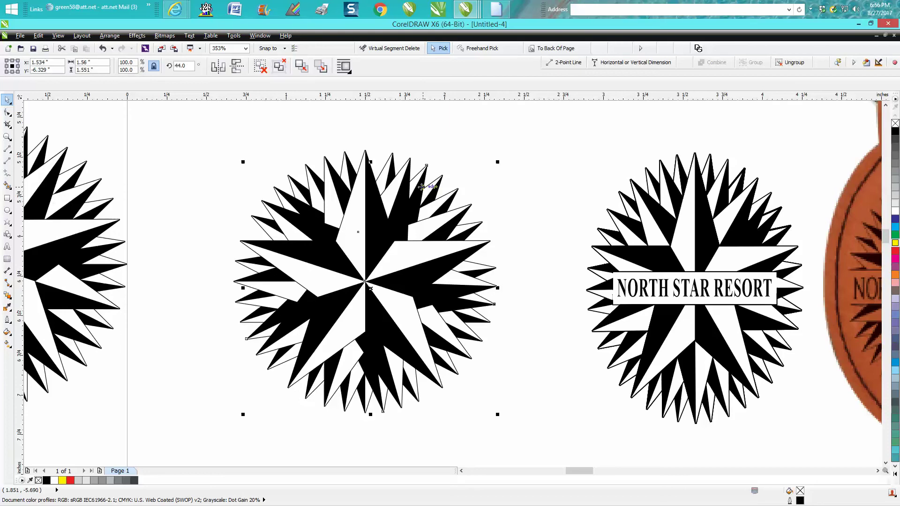
pyautogui.click(548, 48)
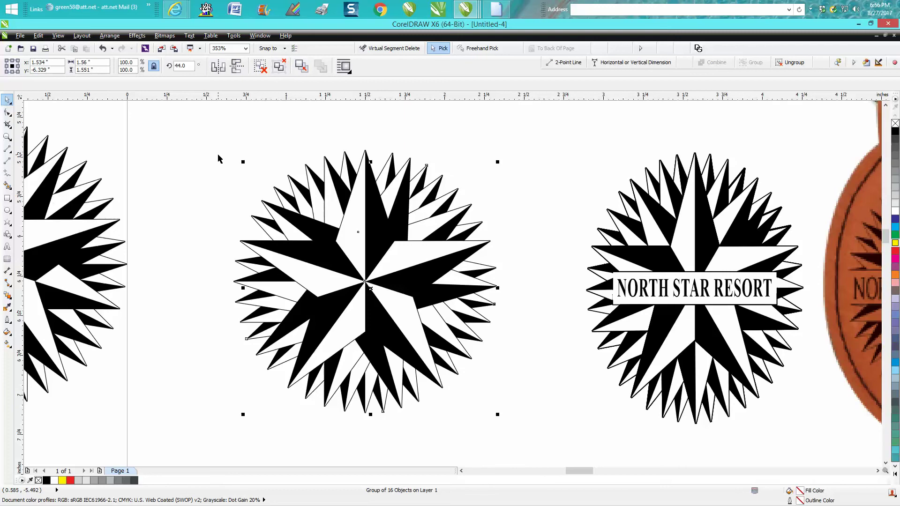
# Send the middle star group to the back so the 9° copy sits rearmost.
pyautogui.moveTo(212, 143); pyautogui.dragTo(547, 427)
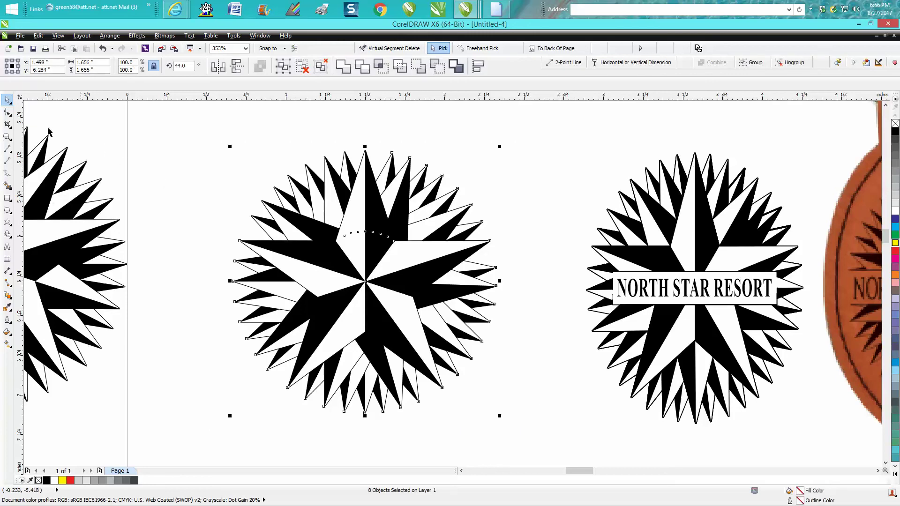
pyautogui.click(262, 200)
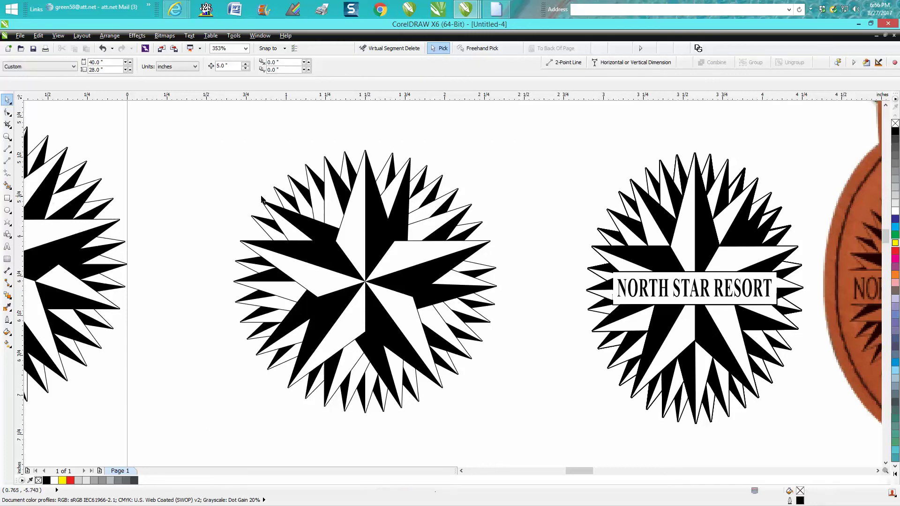
pyautogui.click(318, 189)
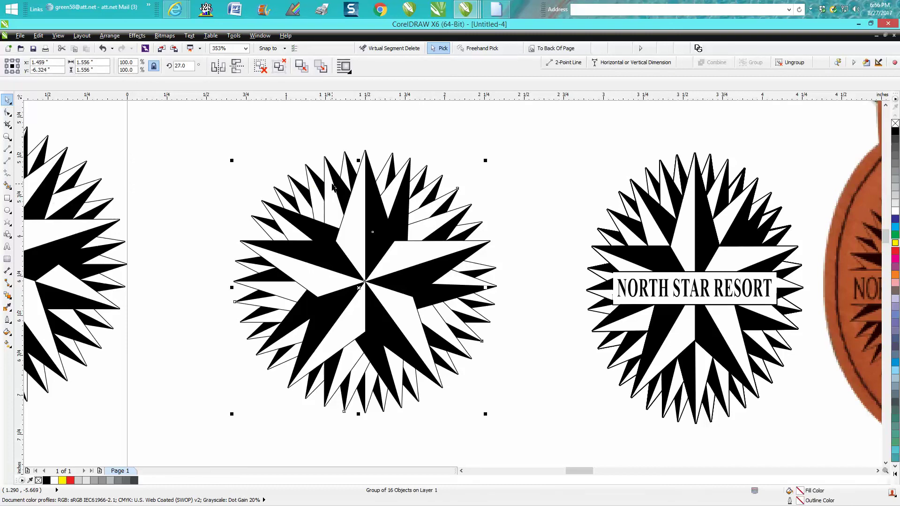
pyautogui.click(542, 48)
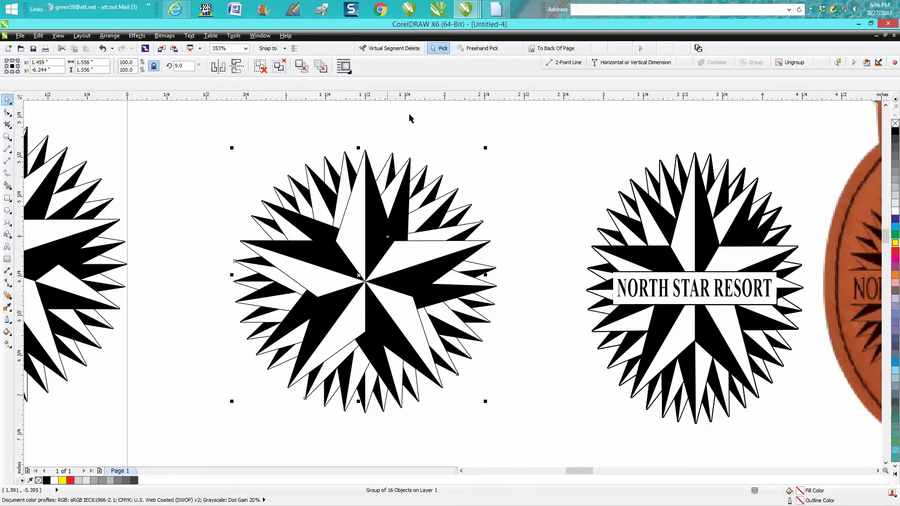
pyautogui.click(537, 50)
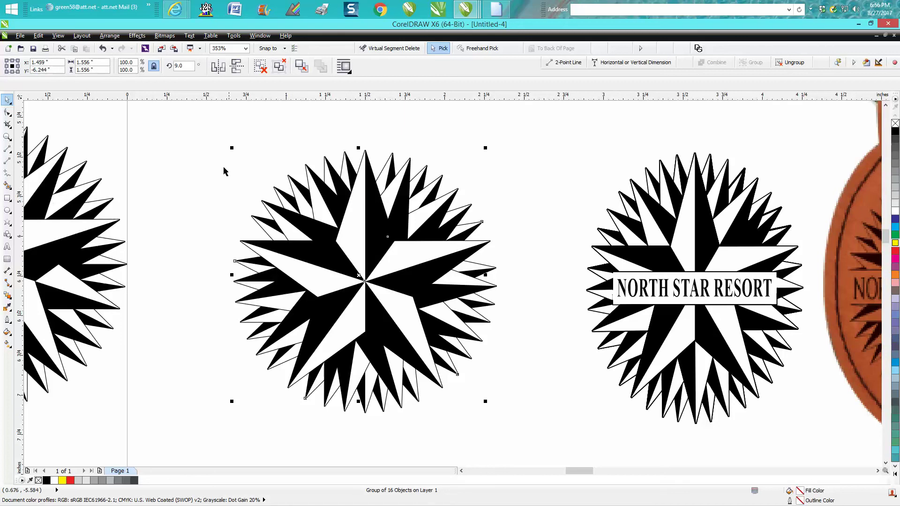
# Group the eight middle-star pieces and stretch the star taller at top and bottom.
pyautogui.moveTo(191, 140); pyautogui.dragTo(579, 432)
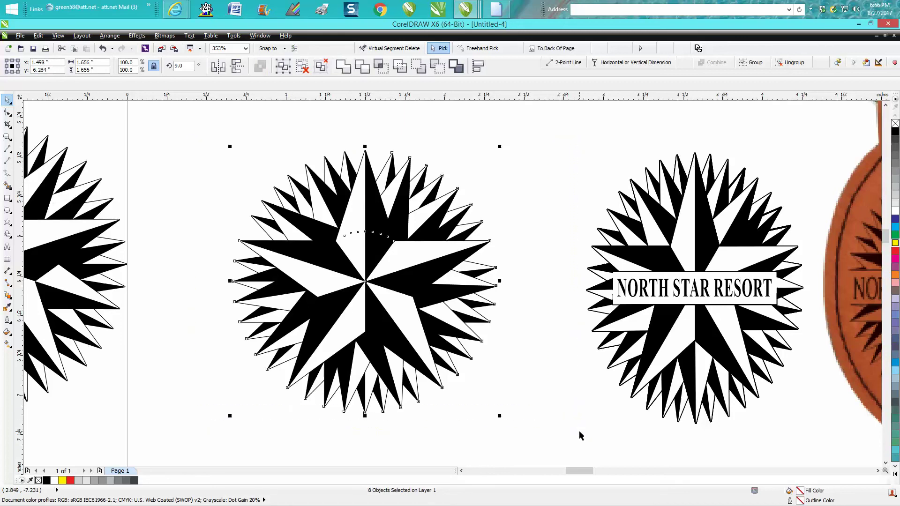
pyautogui.hotkey('ctrl', 'g')
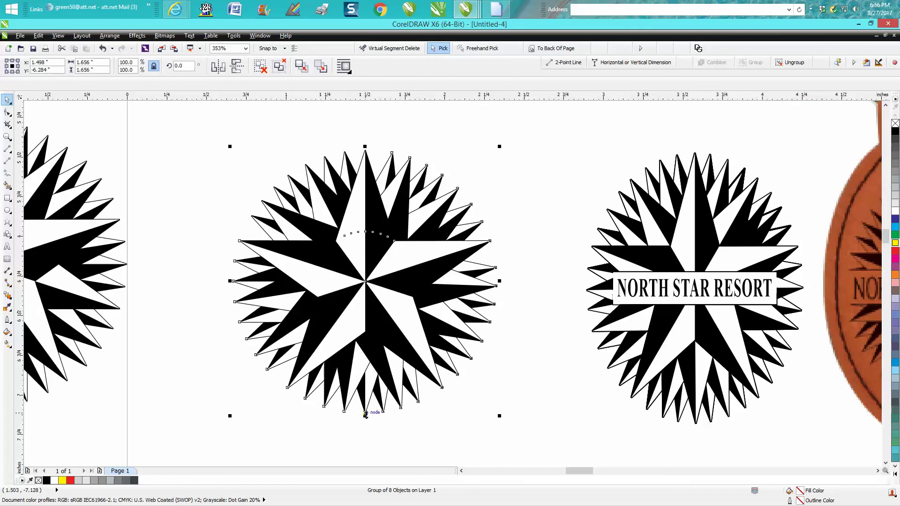
pyautogui.moveTo(365, 416); pyautogui.dragTo(365, 460)
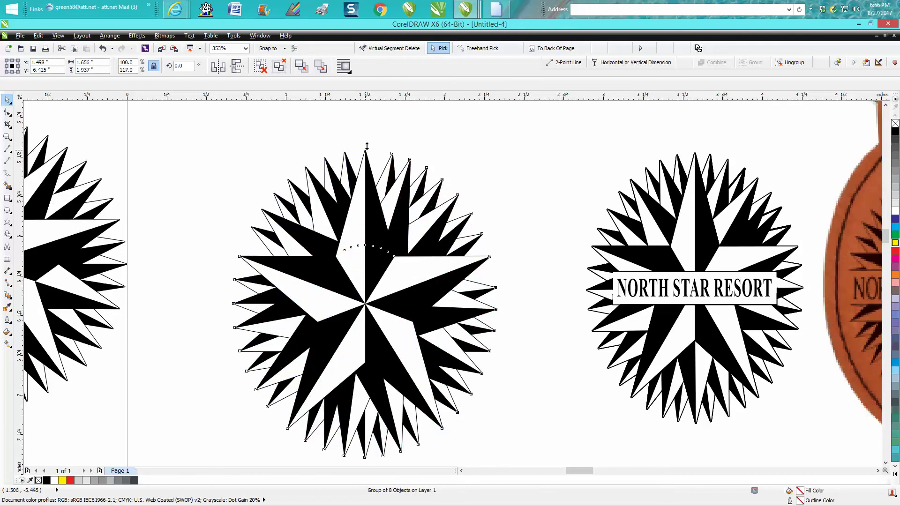
pyautogui.moveTo(365, 146); pyautogui.dragTo(367, 121)
pyautogui.click(532, 232)
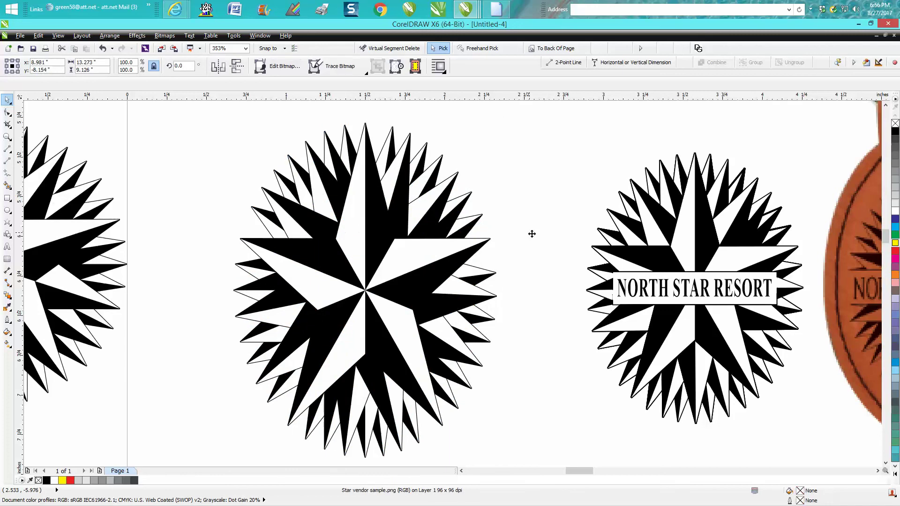
# Lower the star's top edge slightly and narrow it to 93.9% width.
pyautogui.click(370, 136)
pyautogui.moveTo(365, 120); pyautogui.dragTo(366, 152)
pyautogui.press('Escape')
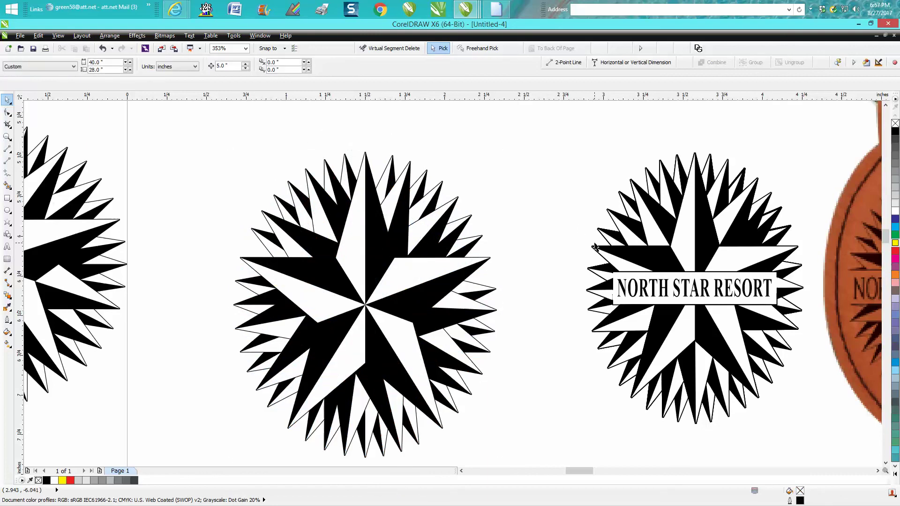
pyautogui.click(490, 295)
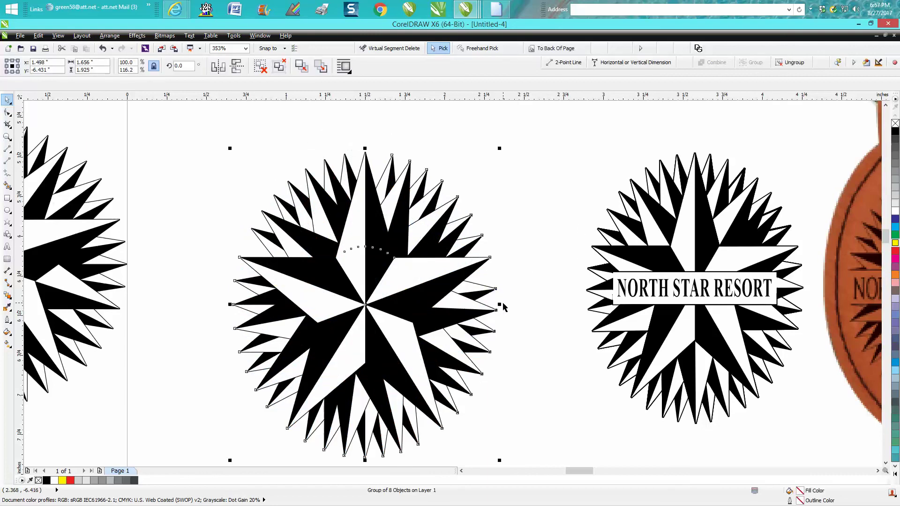
pyautogui.moveTo(500, 304); pyautogui.dragTo(484, 305)
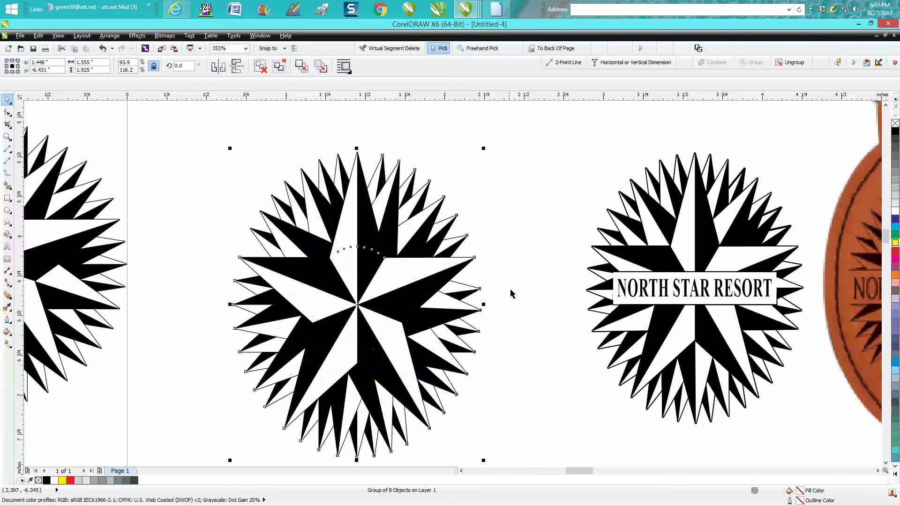
pyautogui.click(515, 288)
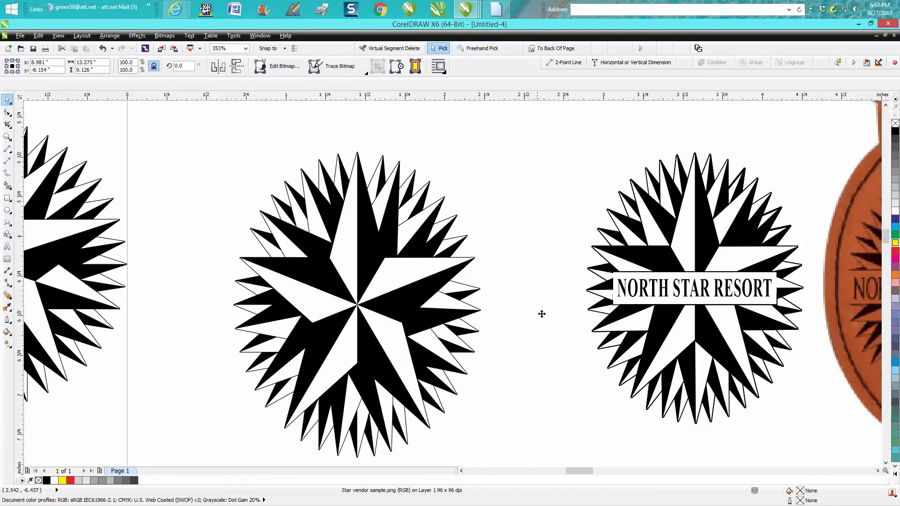
pyautogui.click(7, 198)
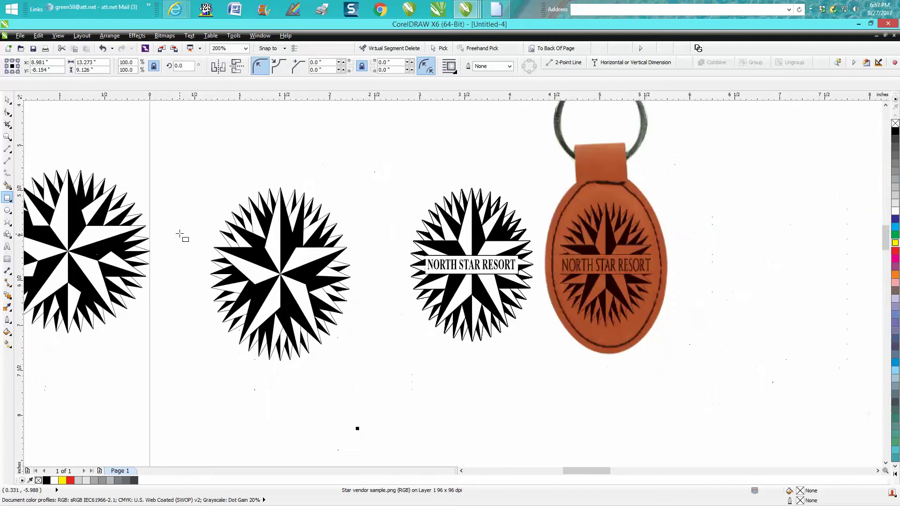
pyautogui.scroll(-2, 181, 238)
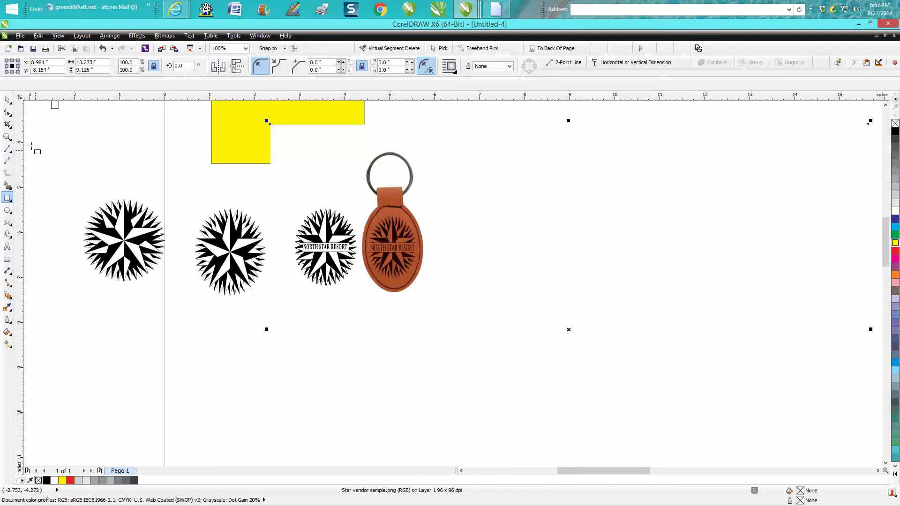
# Zoom in on the middle compass star and draw a thin 1.26 × 0.255 in rectangle across its centre.
pyautogui.click(8, 99)
pyautogui.click(228, 245)
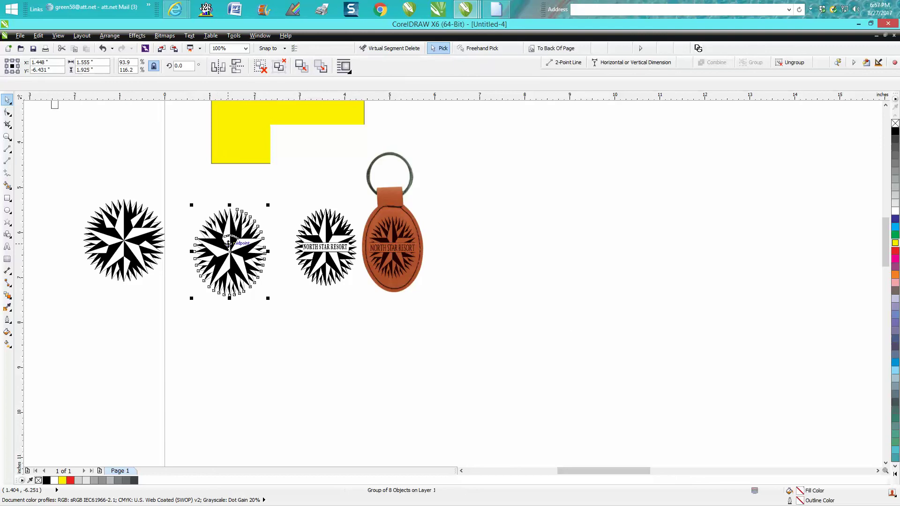
pyautogui.scroll(-2, 239, 248)
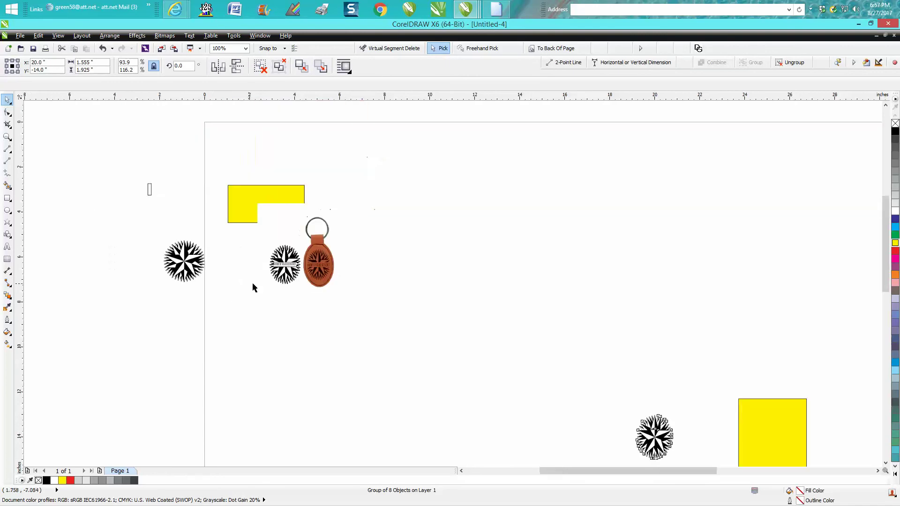
pyautogui.click(7, 137)
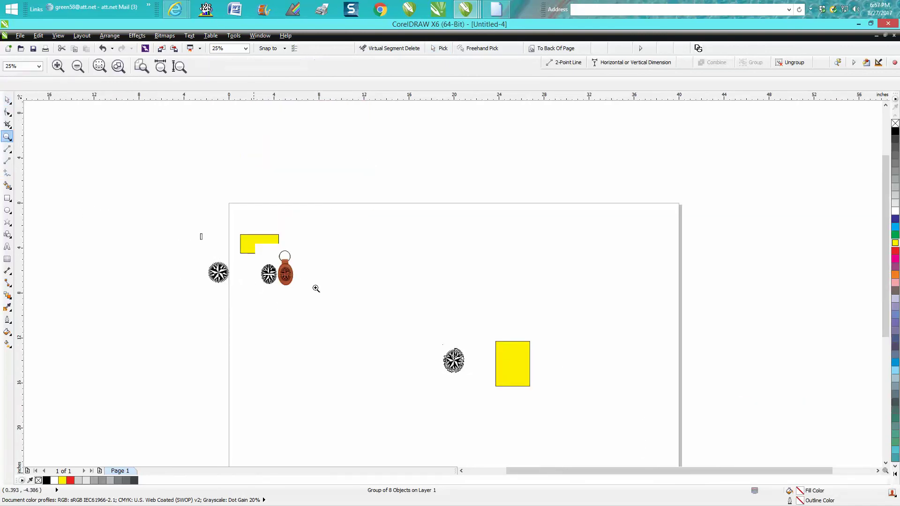
pyautogui.moveTo(448, 348); pyautogui.dragTo(482, 384)
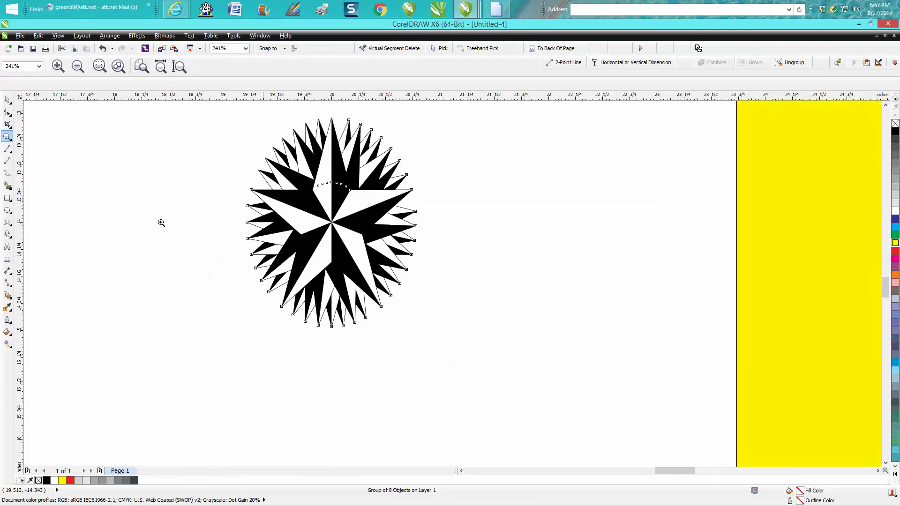
pyautogui.click(8, 197)
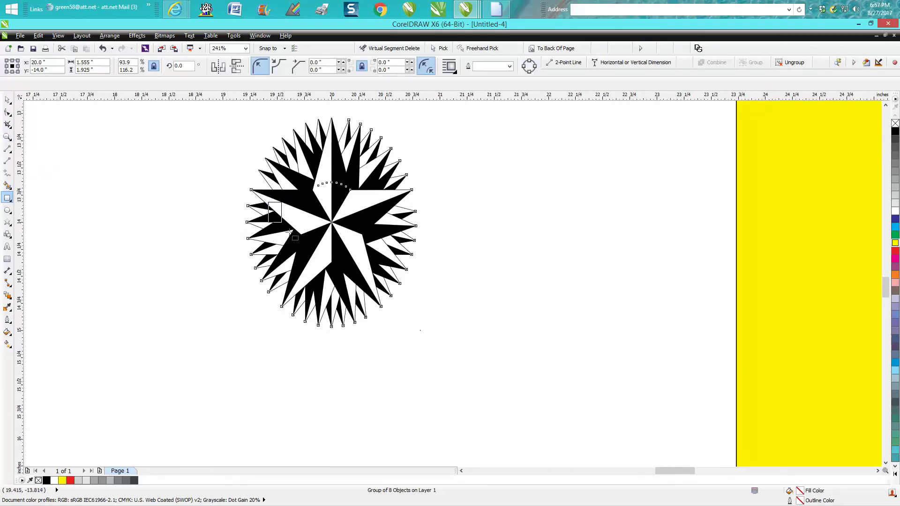
pyautogui.moveTo(269, 203); pyautogui.dragTo(405, 231)
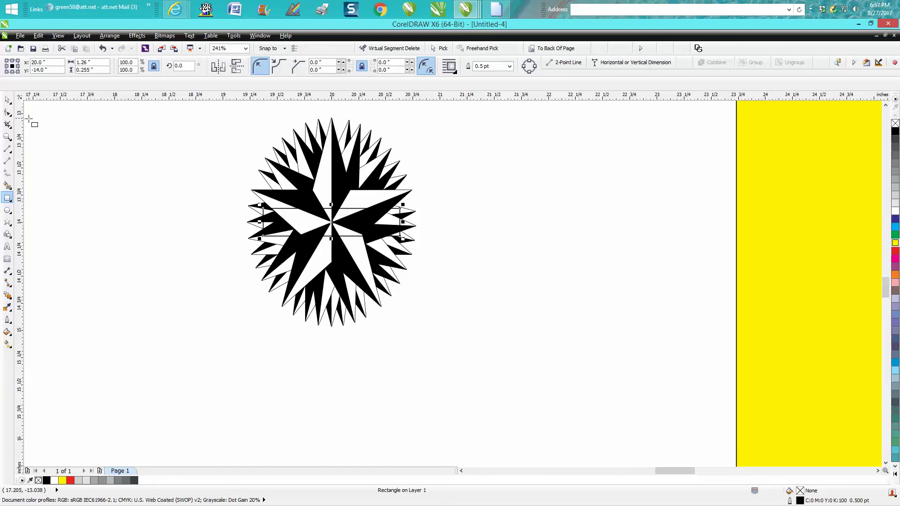
# Subtract the thin rectangle from the compass star with Back minus front, then reselect the star.
pyautogui.click(8, 100)
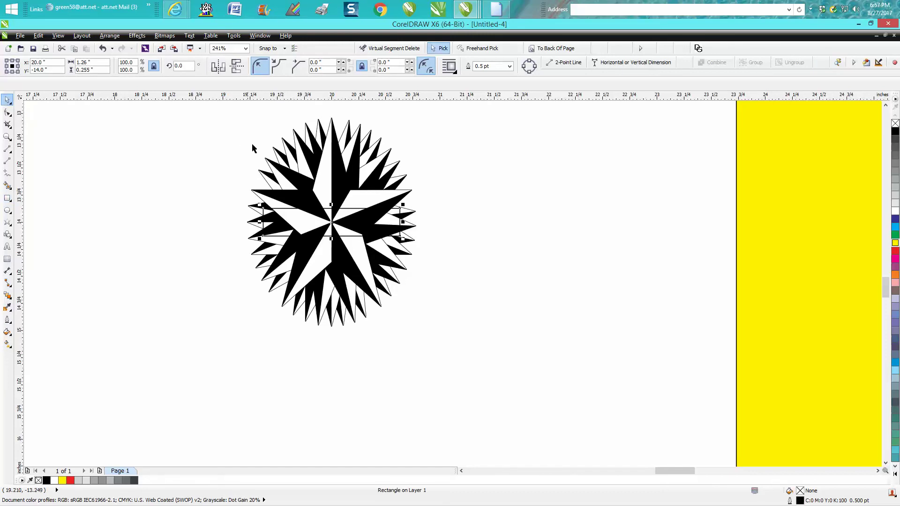
pyautogui.keyDown('shift'); pyautogui.click(305, 163); pyautogui.keyUp('shift')
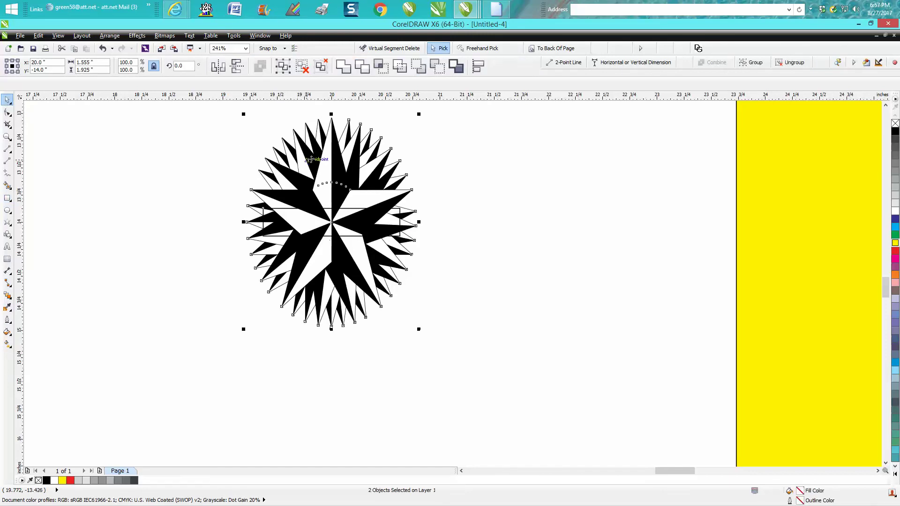
pyautogui.click(440, 67)
pyautogui.click(487, 206)
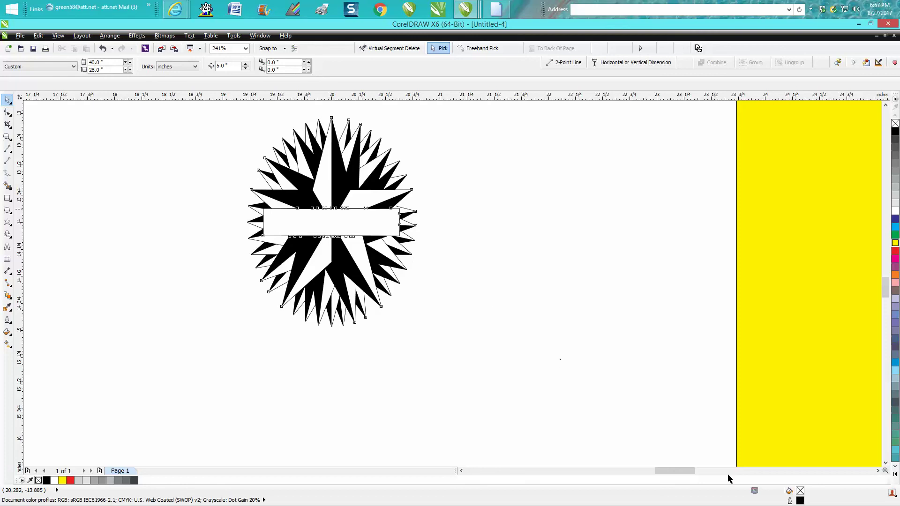
pyautogui.press('Tab')
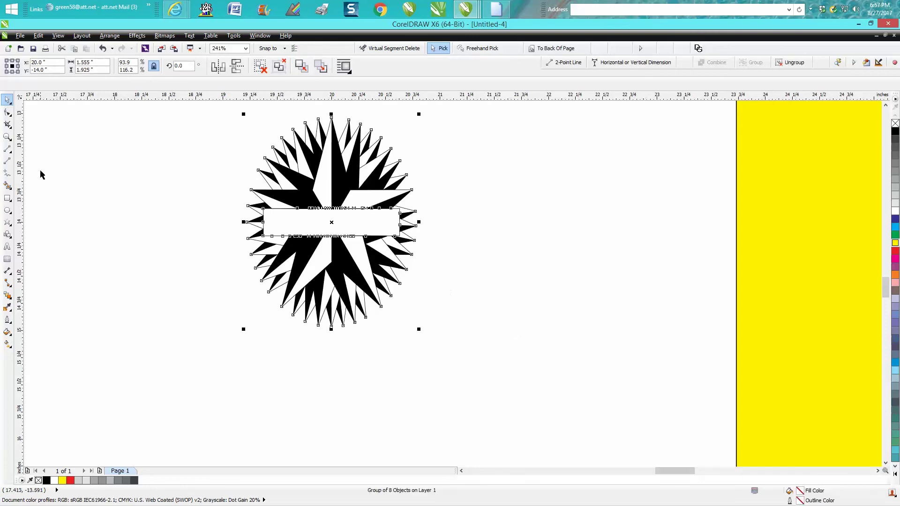
# Zoom in closely on the star's empty band and clear the selection.
pyautogui.click(7, 136)
pyautogui.moveTo(219, 173); pyautogui.dragTo(536, 328)
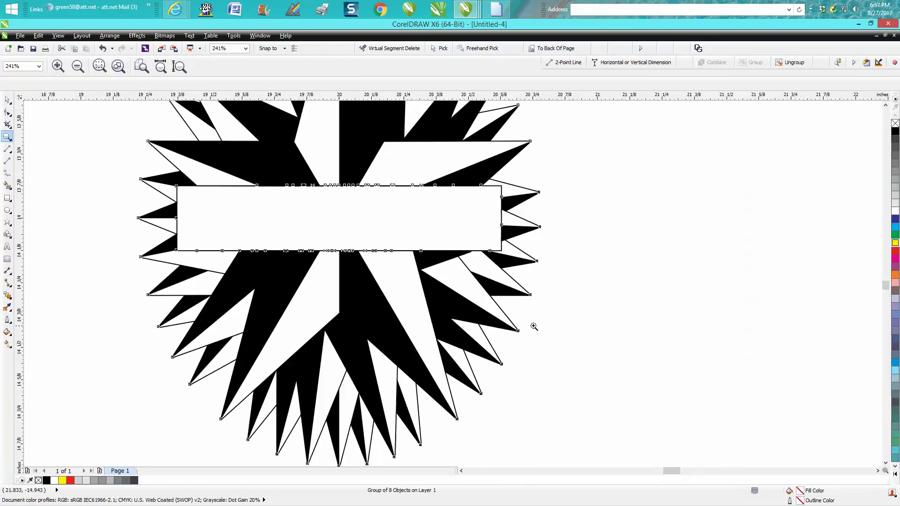
pyautogui.click(7, 99)
pyautogui.click(69, 124)
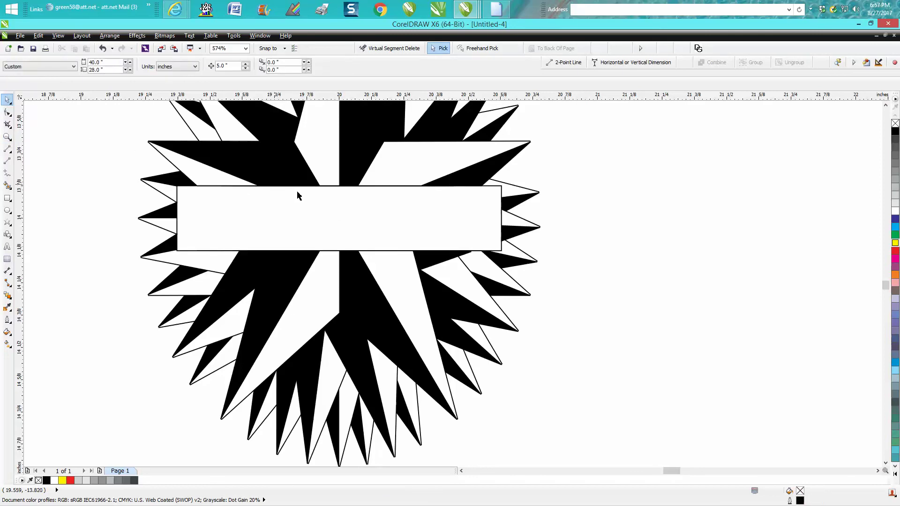
# Add the Arial text 'Star' in the band, shrink it to 16.811 pt and centre it.
pyautogui.click(7, 246)
pyautogui.click(241, 236)
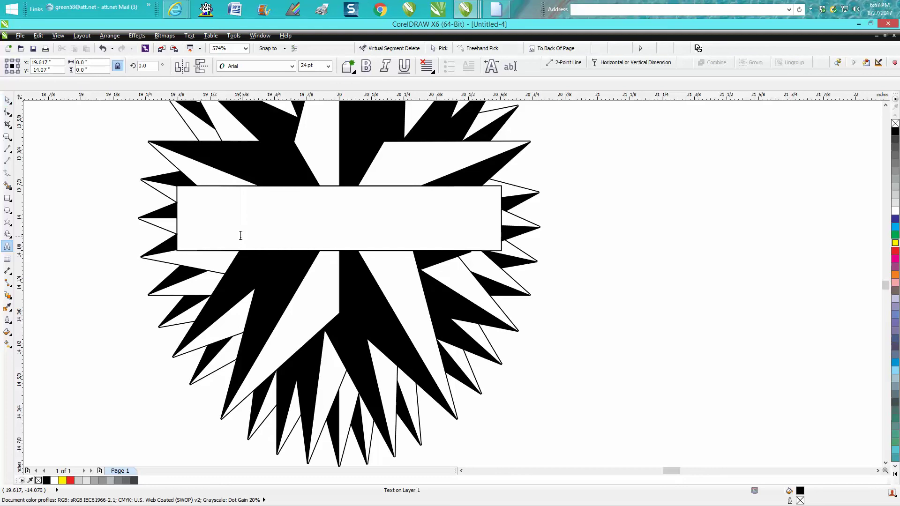
pyautogui.write('Star')
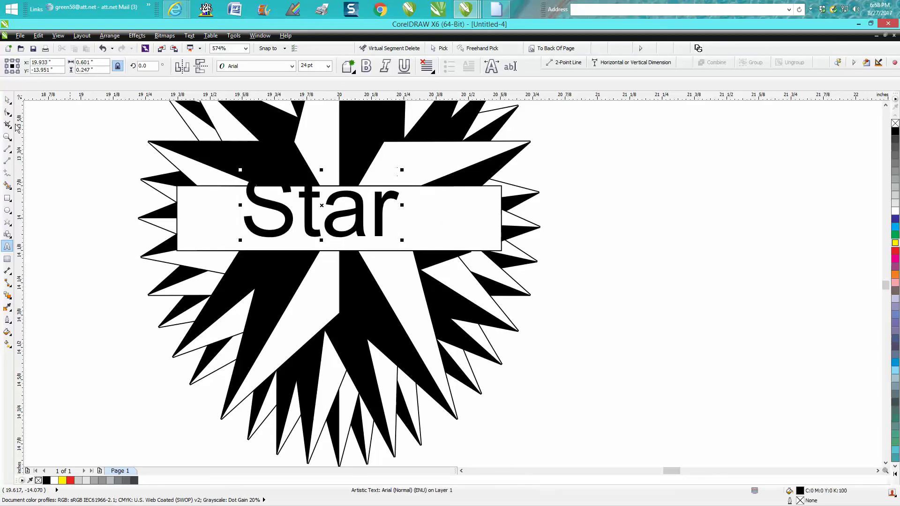
pyautogui.click(7, 100)
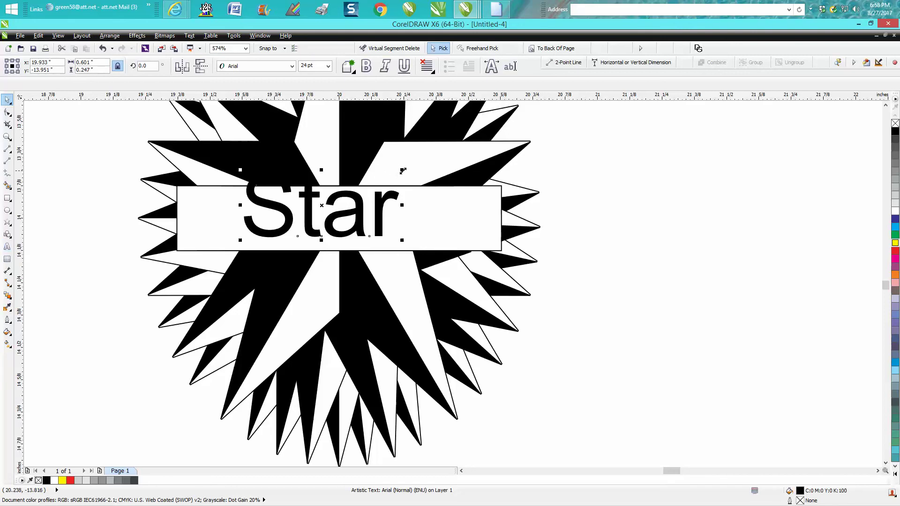
pyautogui.moveTo(401, 169); pyautogui.dragTo(366, 190)
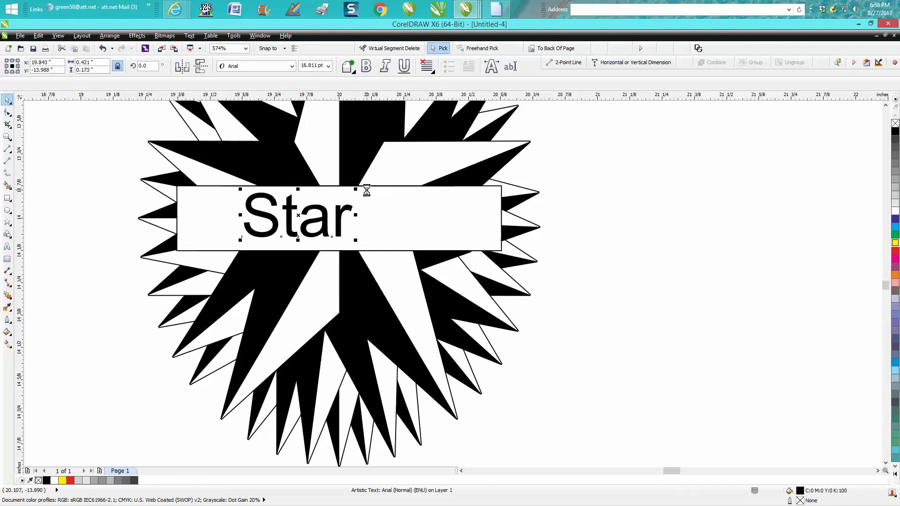
pyautogui.press('p')
pyautogui.click(630, 263)
pyautogui.scroll(-2, 616, 274)
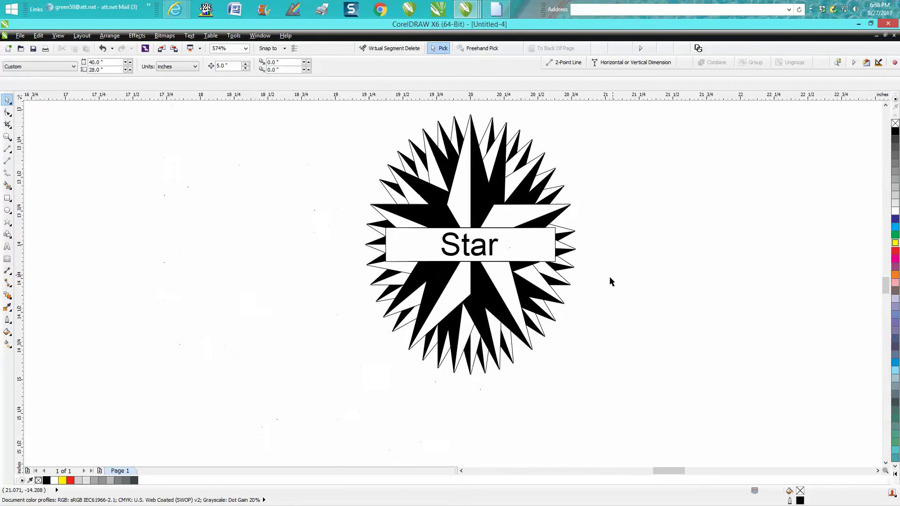
pyautogui.scroll(-6, 463, 275)
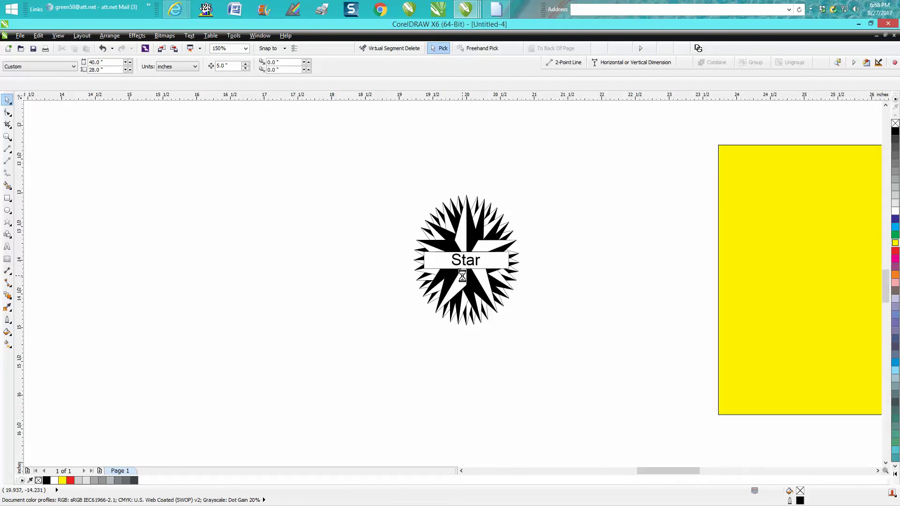
pyautogui.click(7, 137)
pyautogui.moveTo(194, 123); pyautogui.dragTo(262, 178)
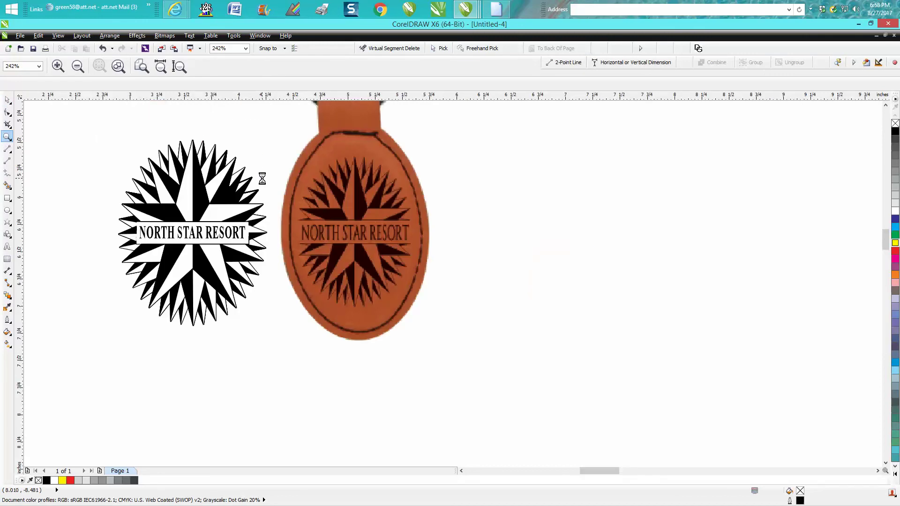
pyautogui.scroll(-3, 262, 178)
pyautogui.scroll(-2, 451, 271)
pyautogui.moveTo(456, 272); pyautogui.dragTo(523, 327)
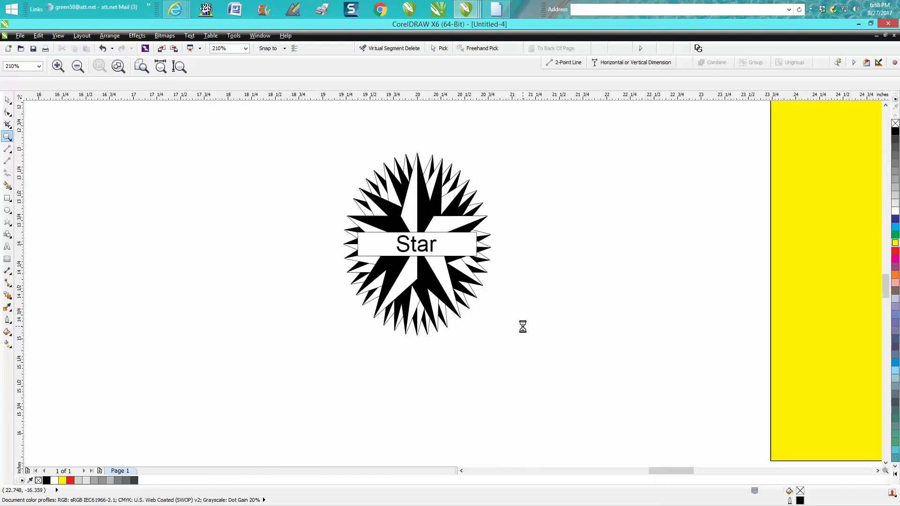